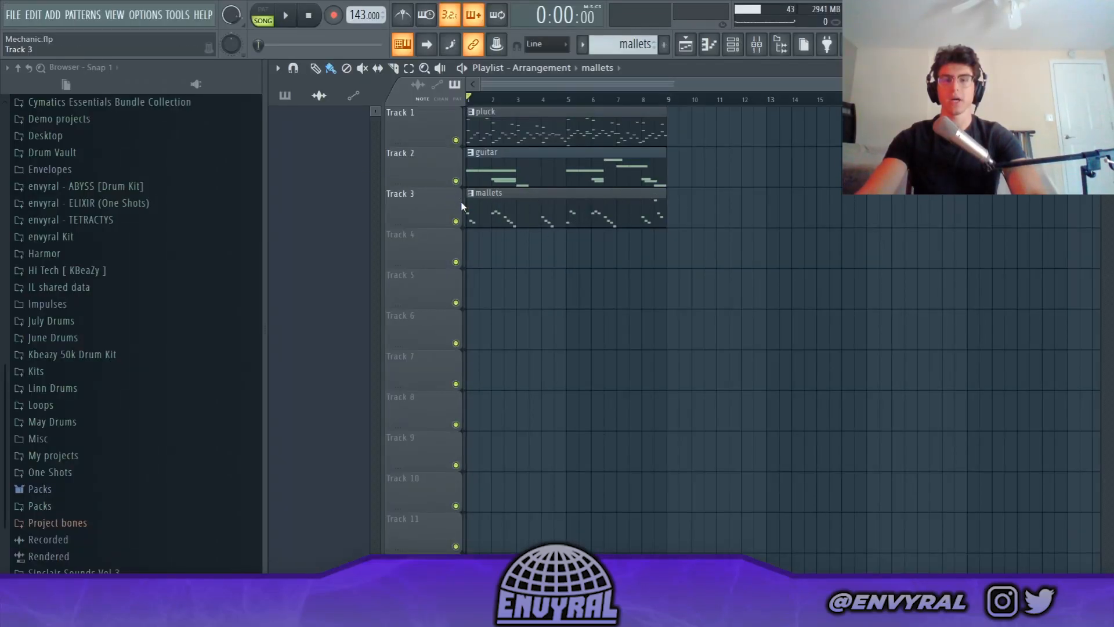
Mute the guitar and mallets tracks, open the pluck pattern's notes and play the melody on its own
left_click(456, 181)
left_click(456, 222)
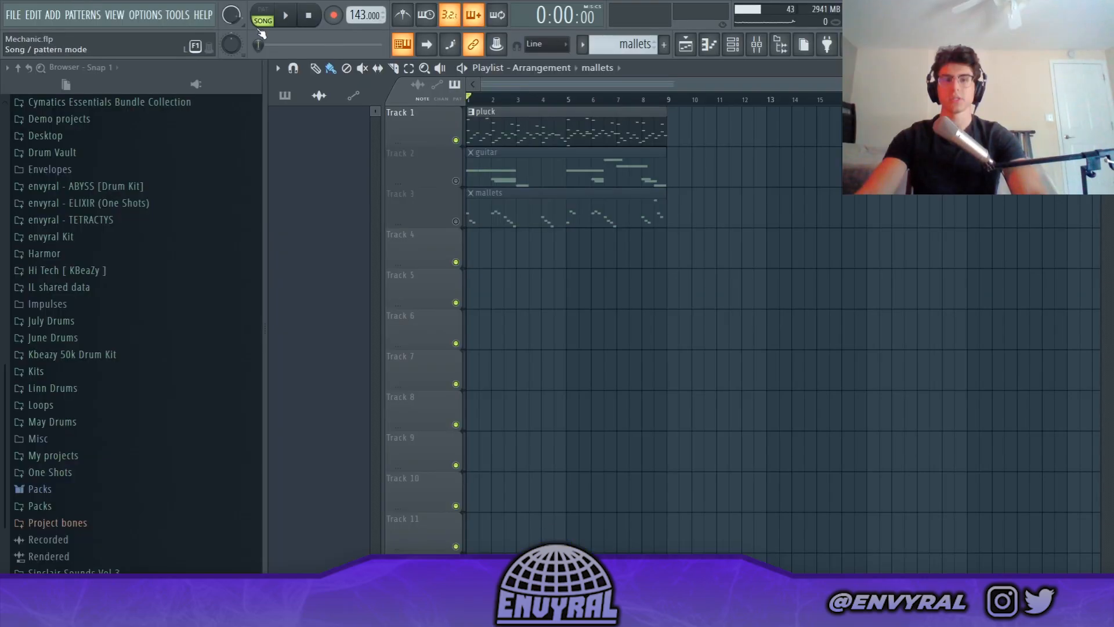
double_click(582, 127)
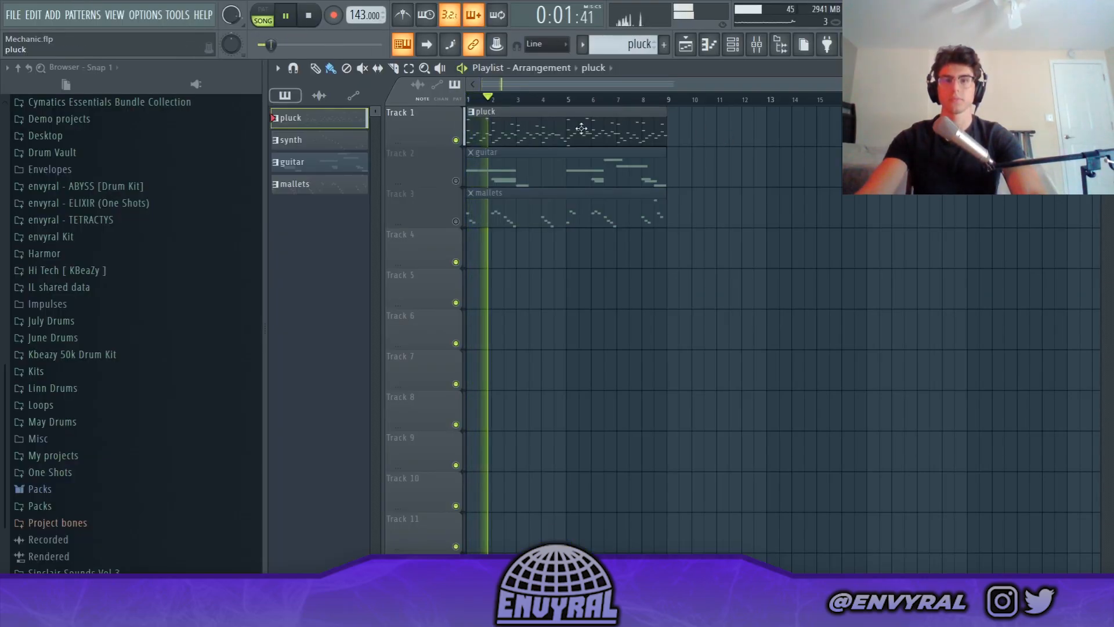
left_click_drag(657, 89, 329, 123)
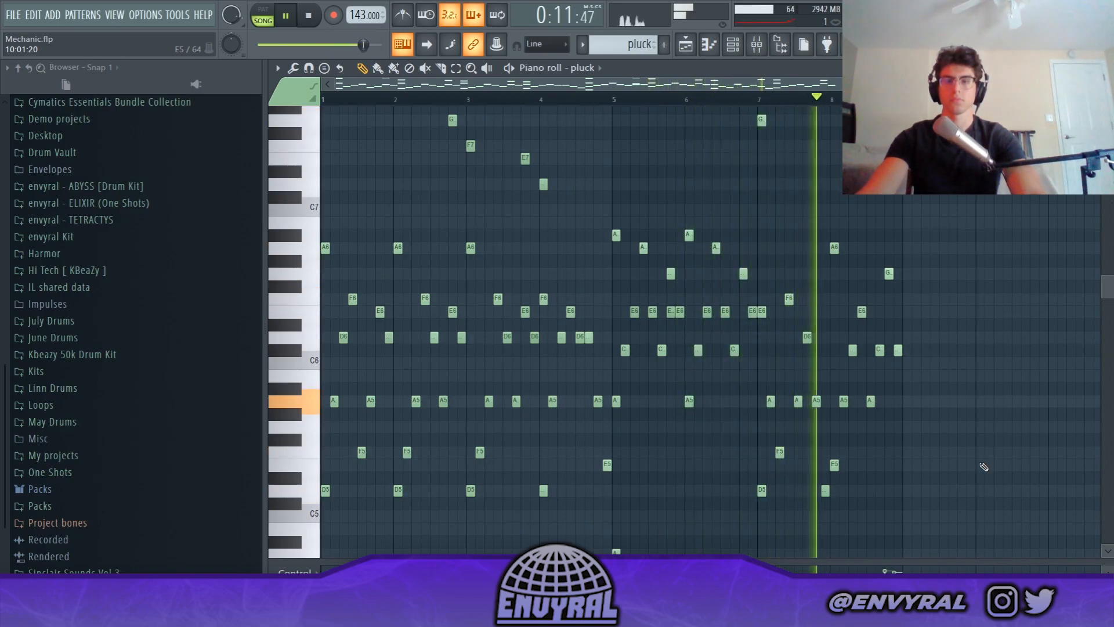
key("space")
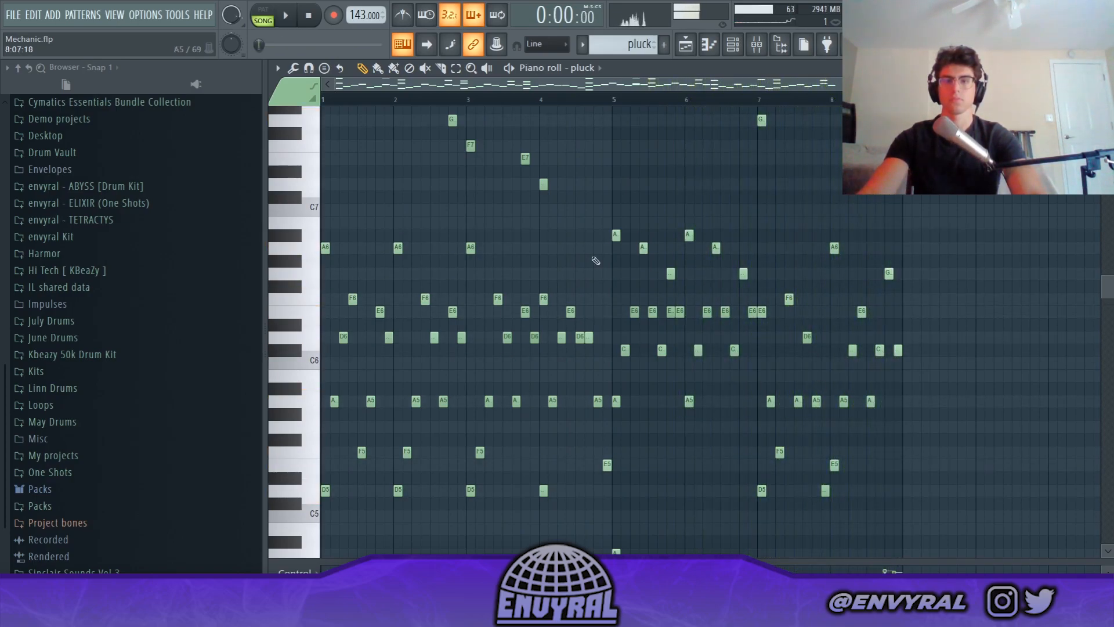
Review the guitar and mallets patterns in the piano roll and play them back
key("F5")
double_click(541, 149)
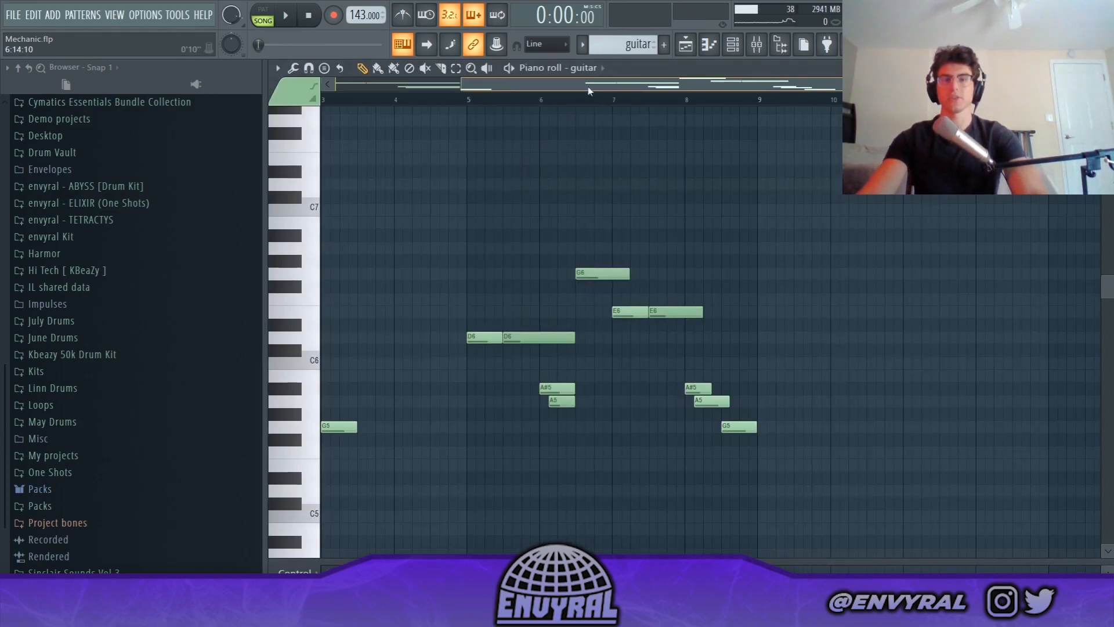
key("space")
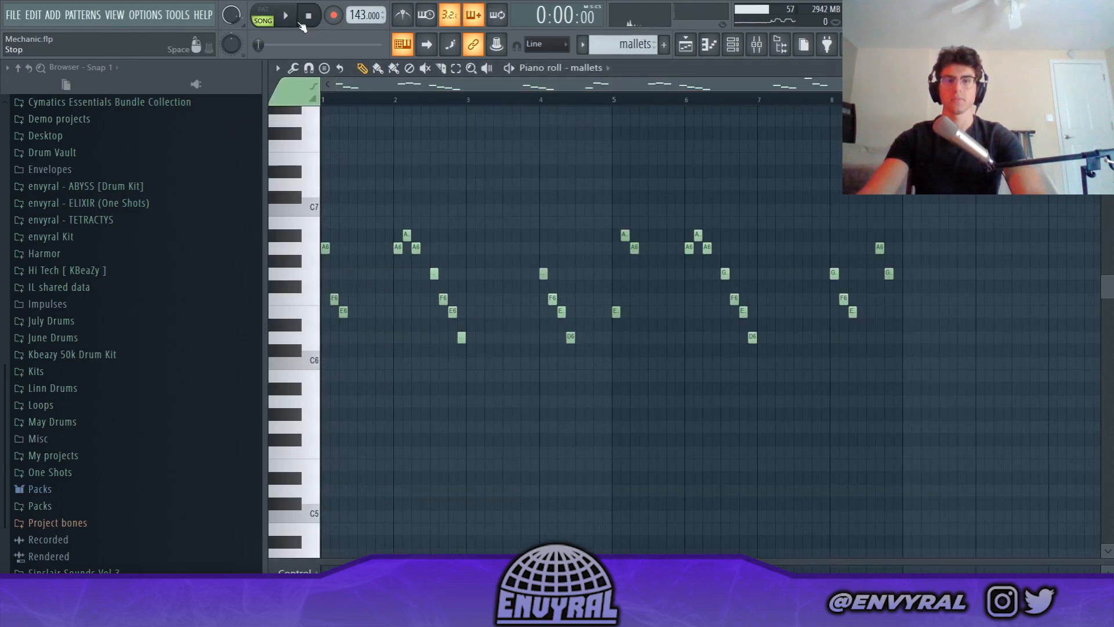
key("space")
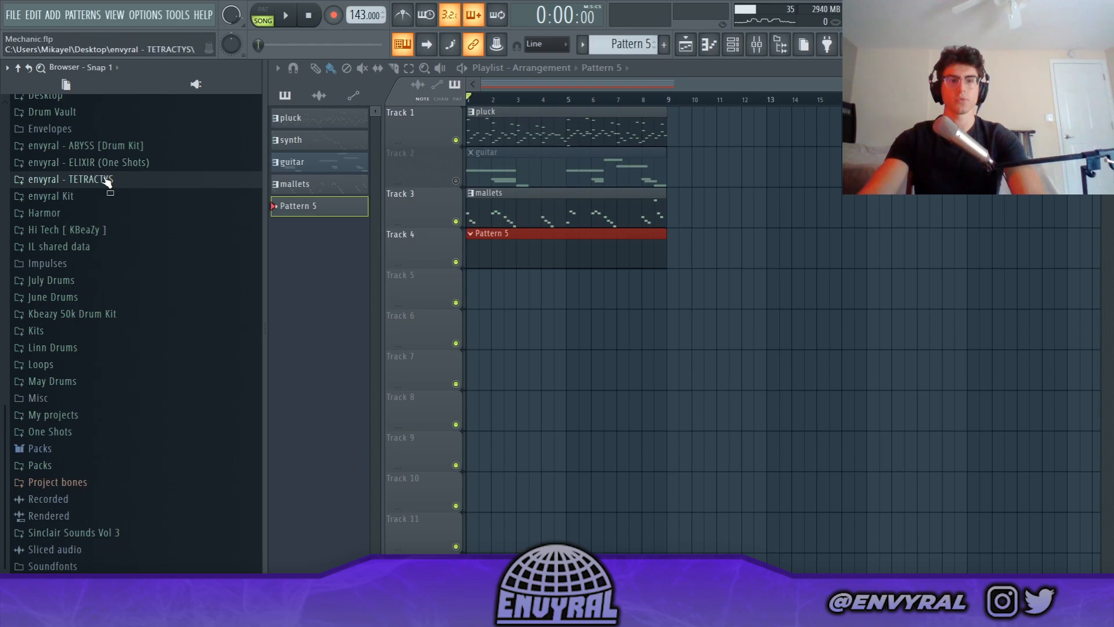
Load 808 - Eagle and Clap - Nebula from the envyral - TETRACTYS kit into new sampler channels
left_click(106, 179)
left_click(80, 197)
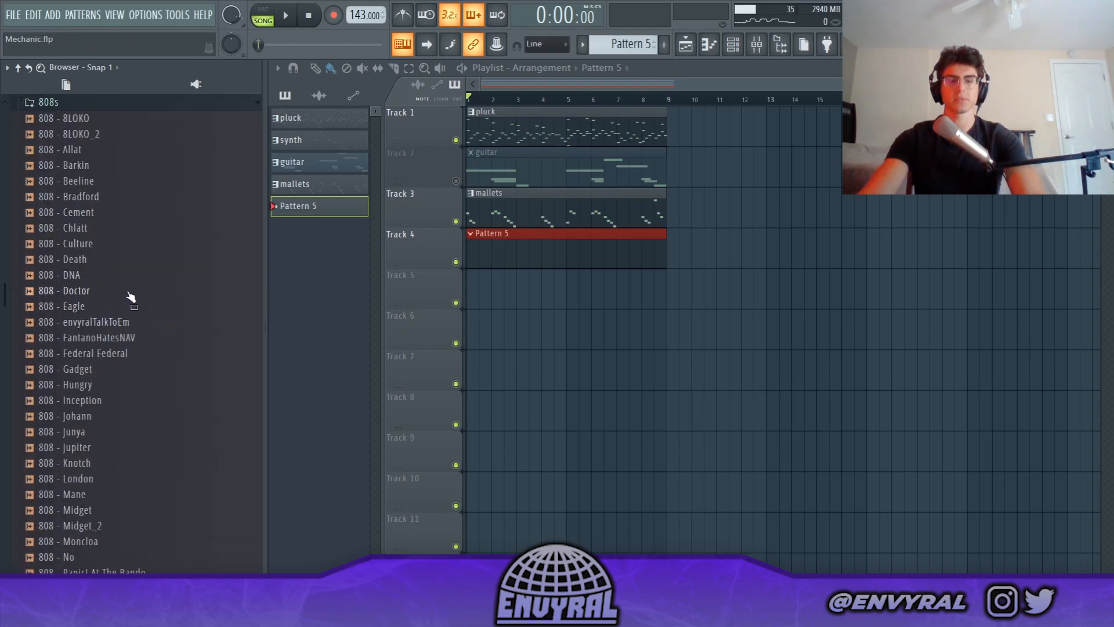
right_click(86, 308)
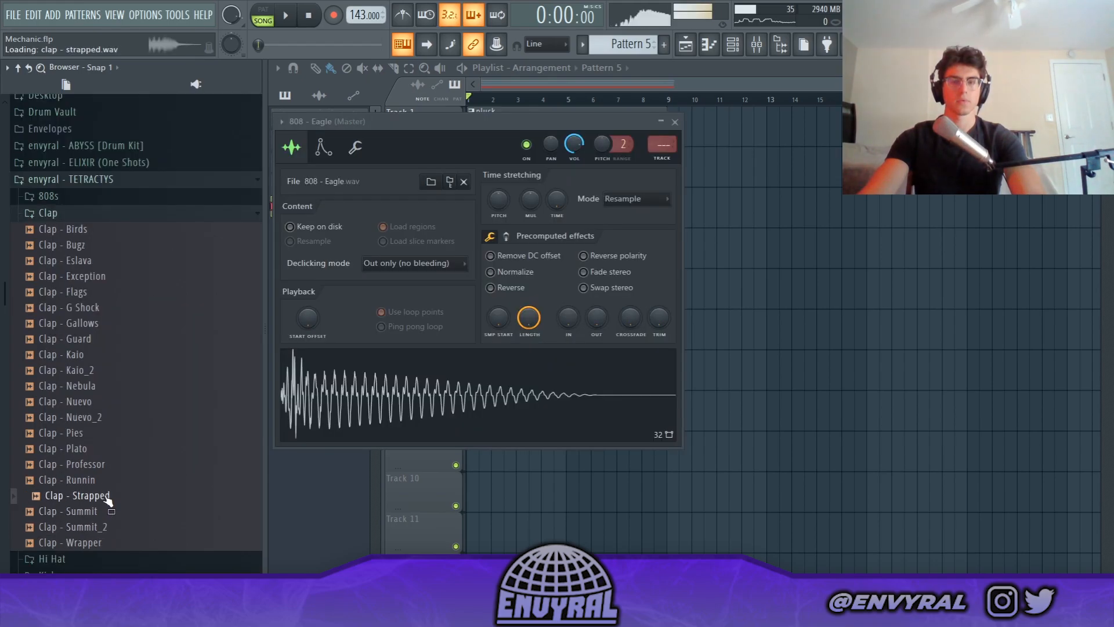
right_click(95, 394)
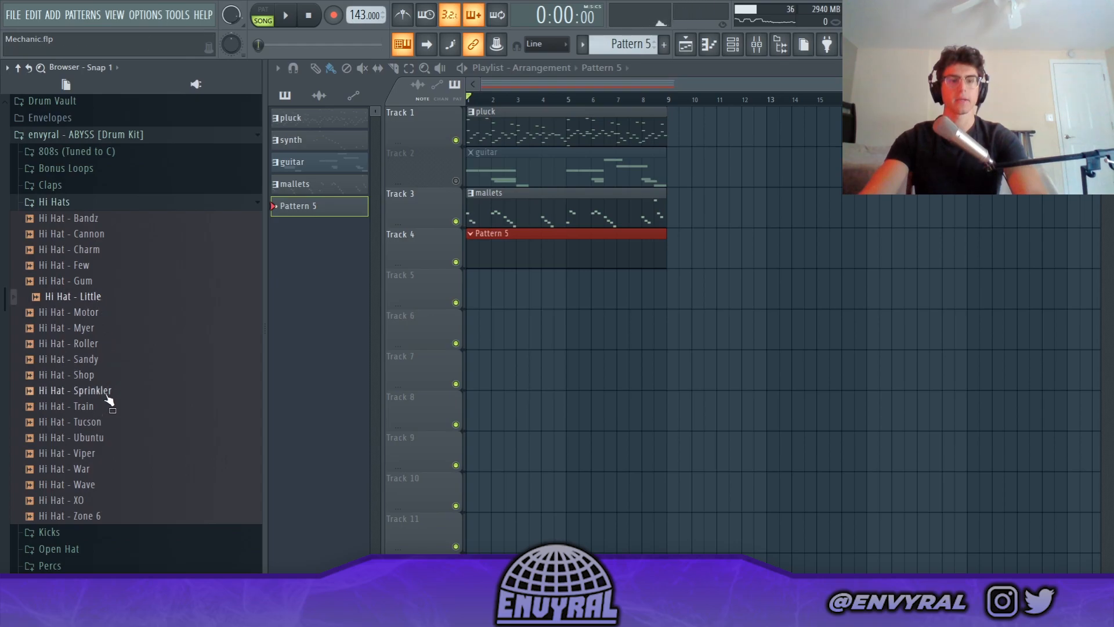
Load Hi Hat - Shop and Rim - Luna from the envyral - ABYSS kit into new sampler channels, and collapse the kit folder
right_click(107, 380)
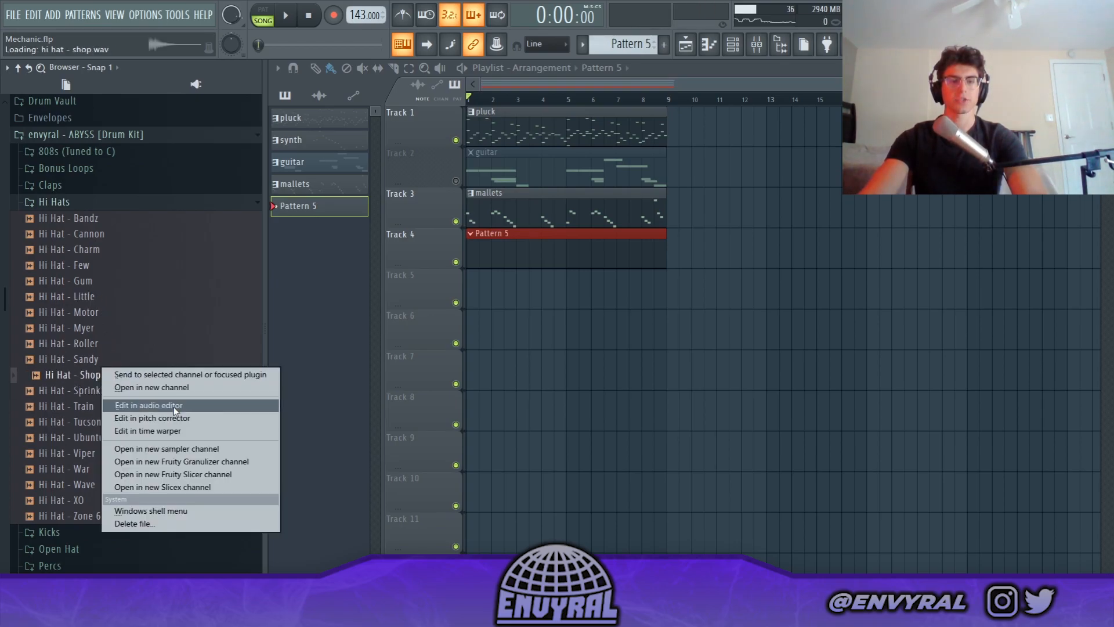
left_click(169, 449)
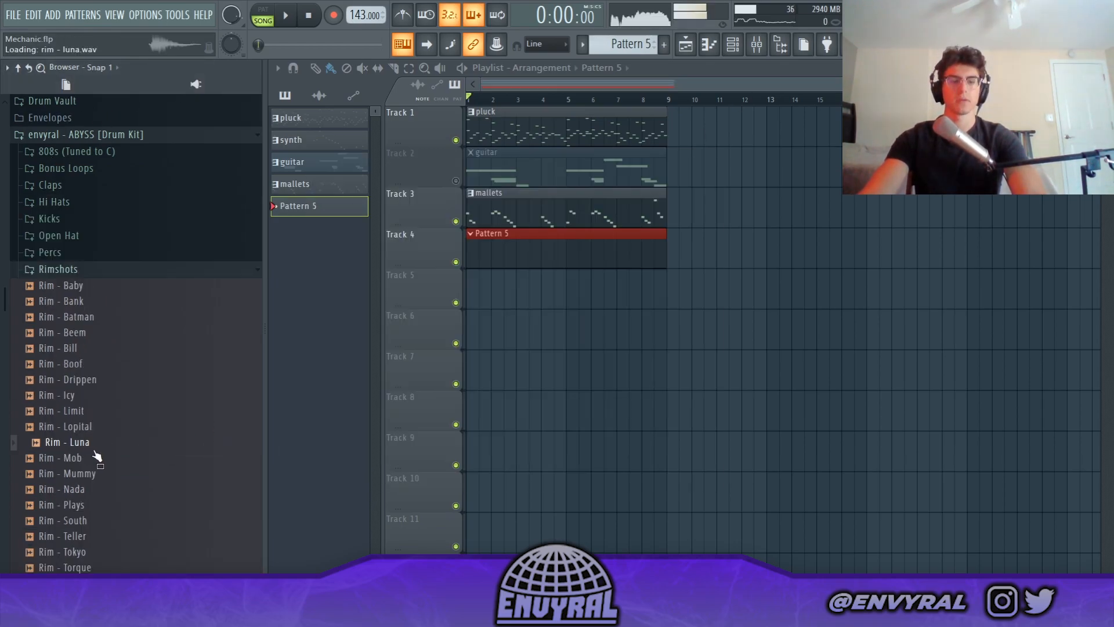
right_click(92, 445)
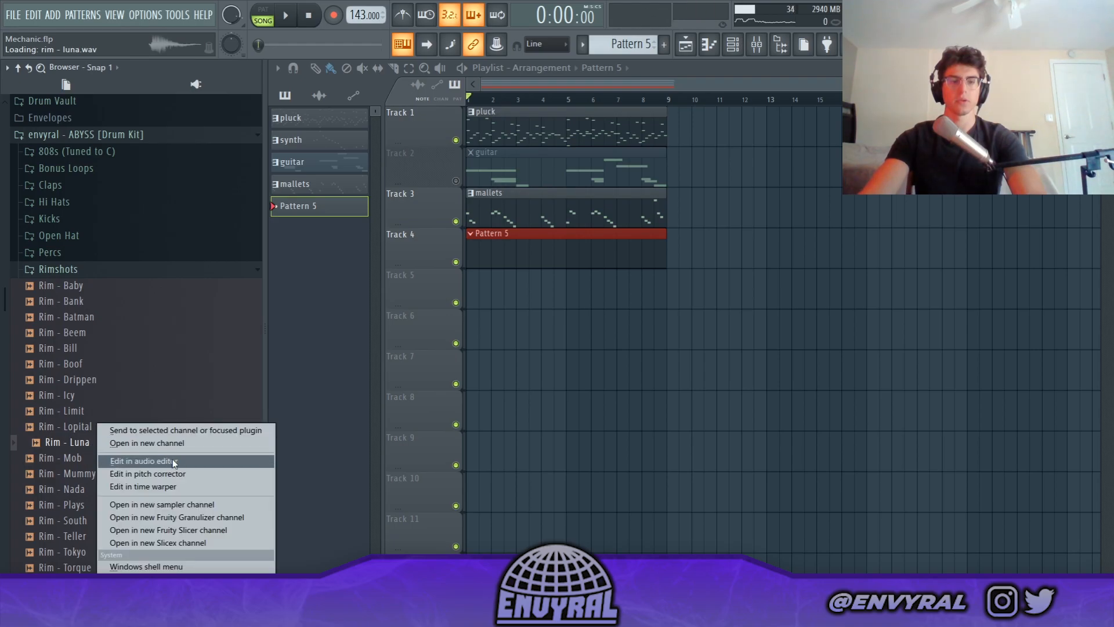
left_click(189, 505)
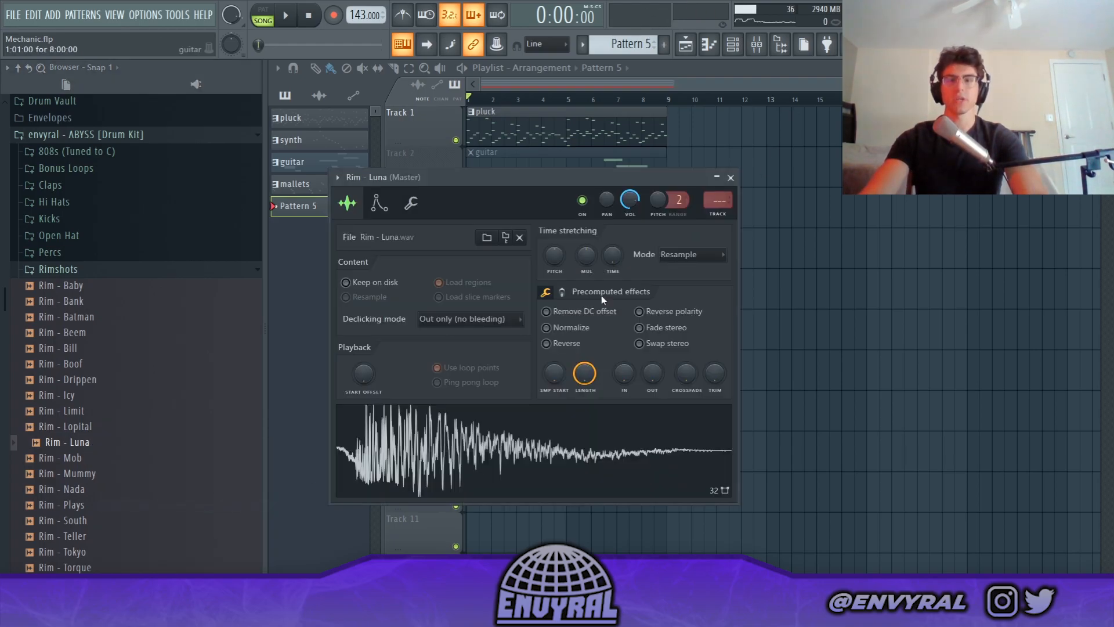
left_click(732, 176)
left_click(104, 268)
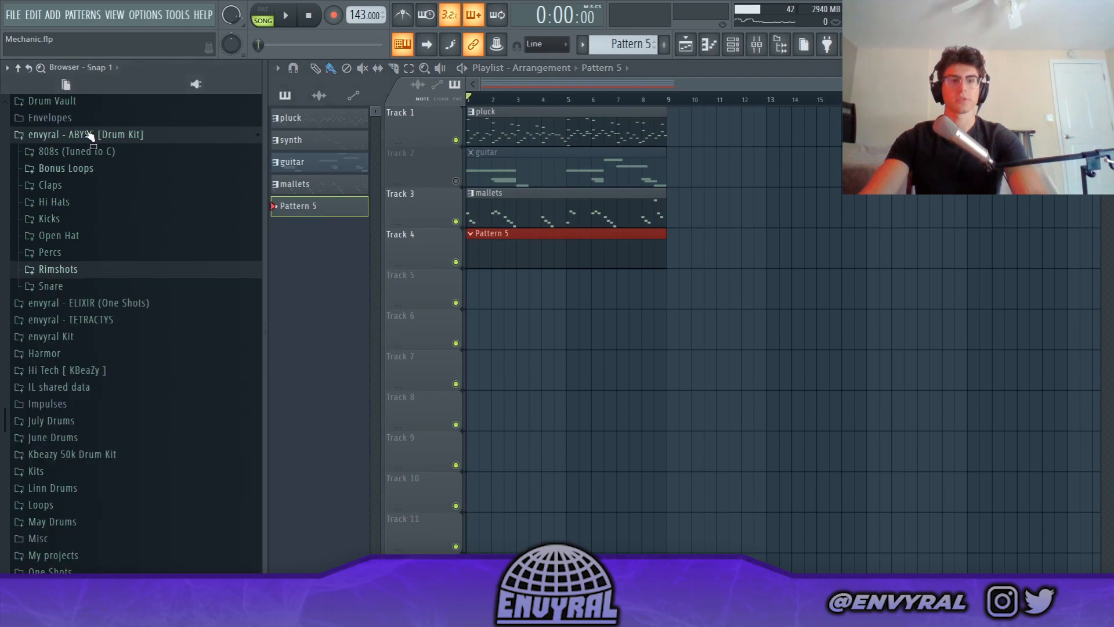
left_click(93, 135)
Play the arrangement and lower the volume of the Clap - Nebula channel in the channel rack
key("space")
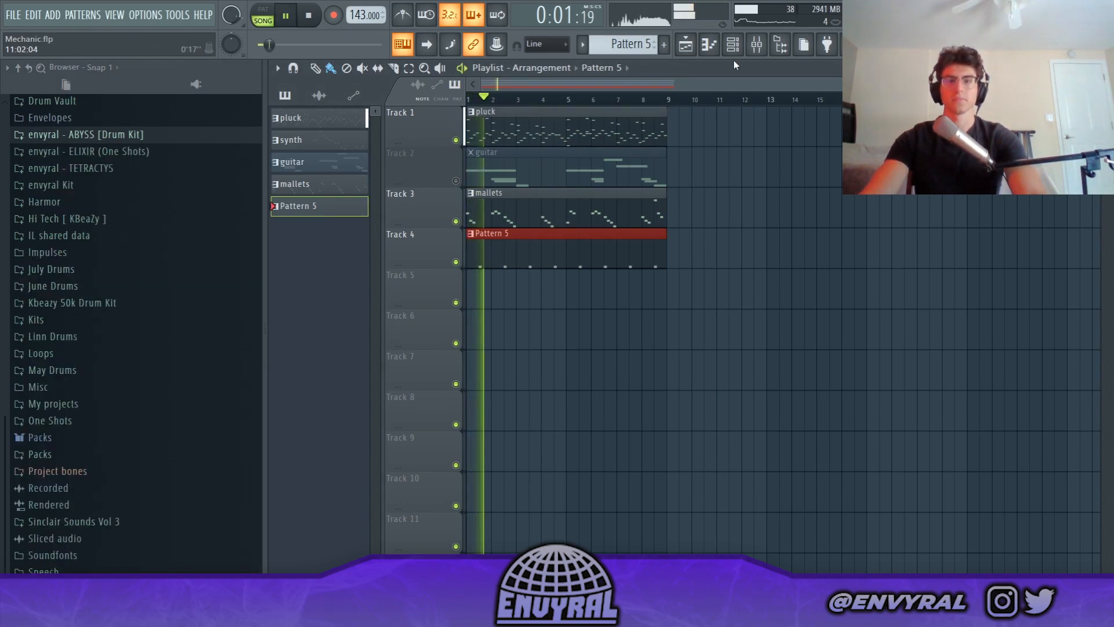
left_click(732, 44)
left_click_drag(397, 328, 397, 348)
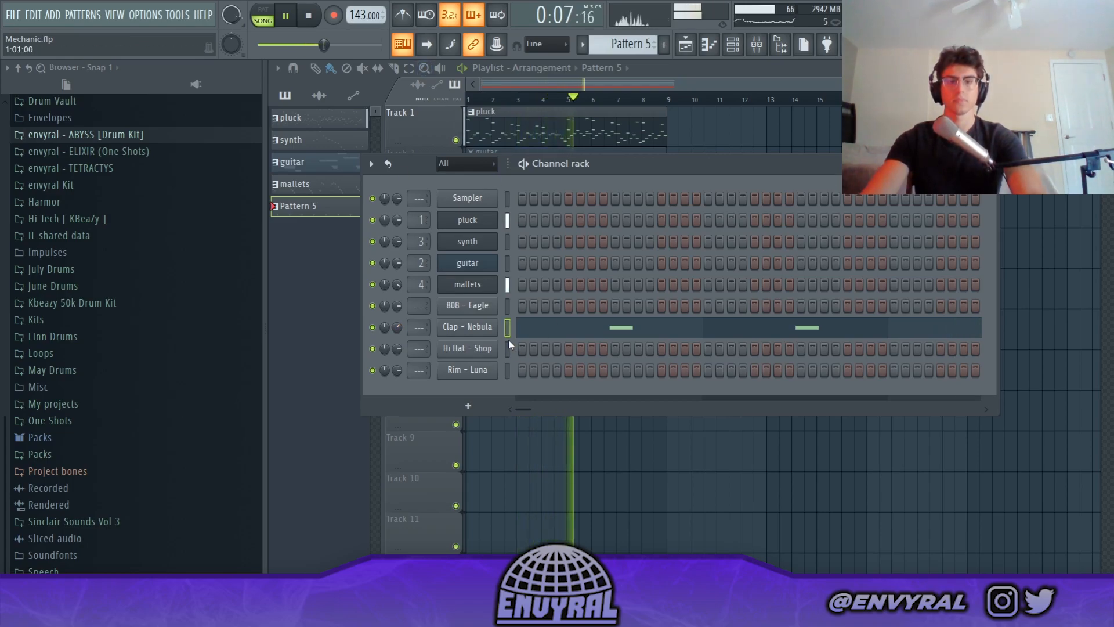
Move the third D5 note of the 808 - Eagle pattern to an earlier position in bar 2
key("space")
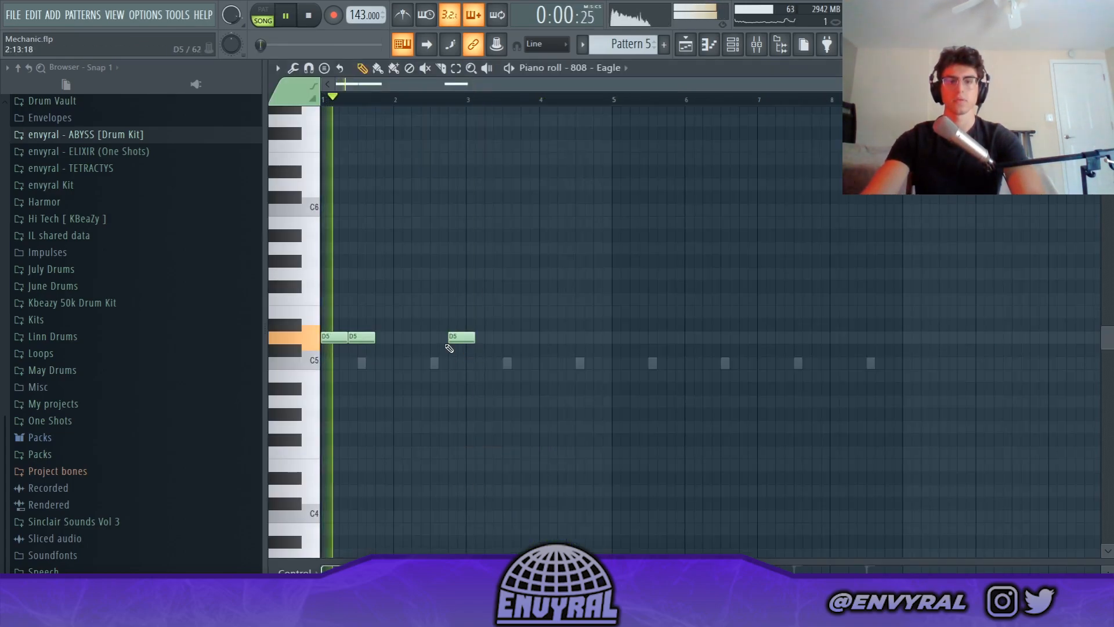
right_click(448, 343)
left_click(422, 341)
key("space")
Show the channel rack and replay the arrangement from the start to judge the 808 and clap
left_click(732, 53)
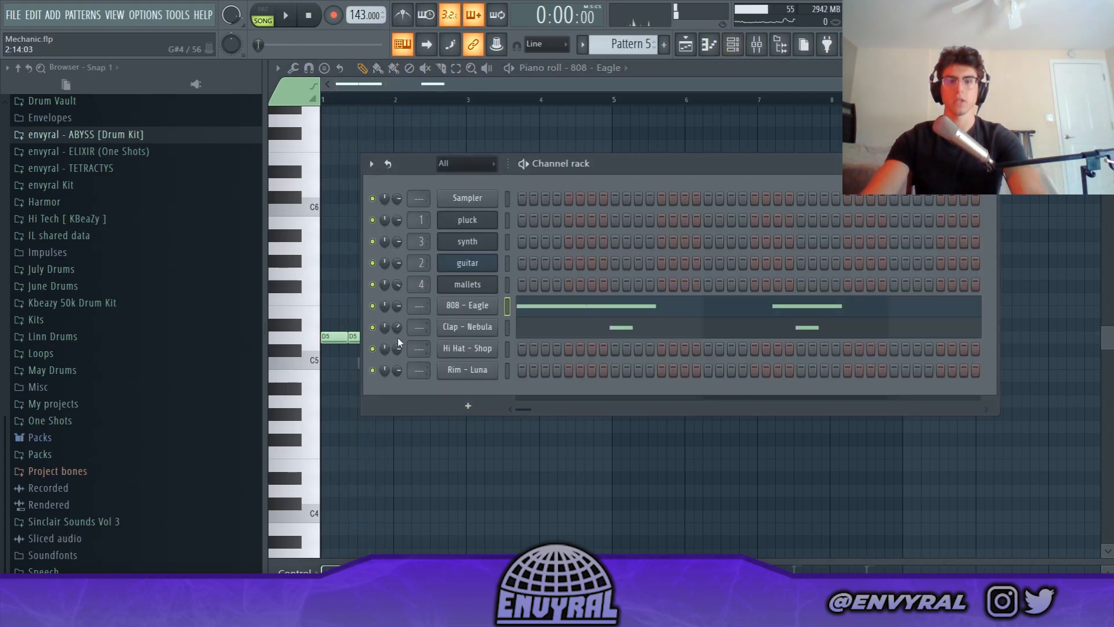
key("space")
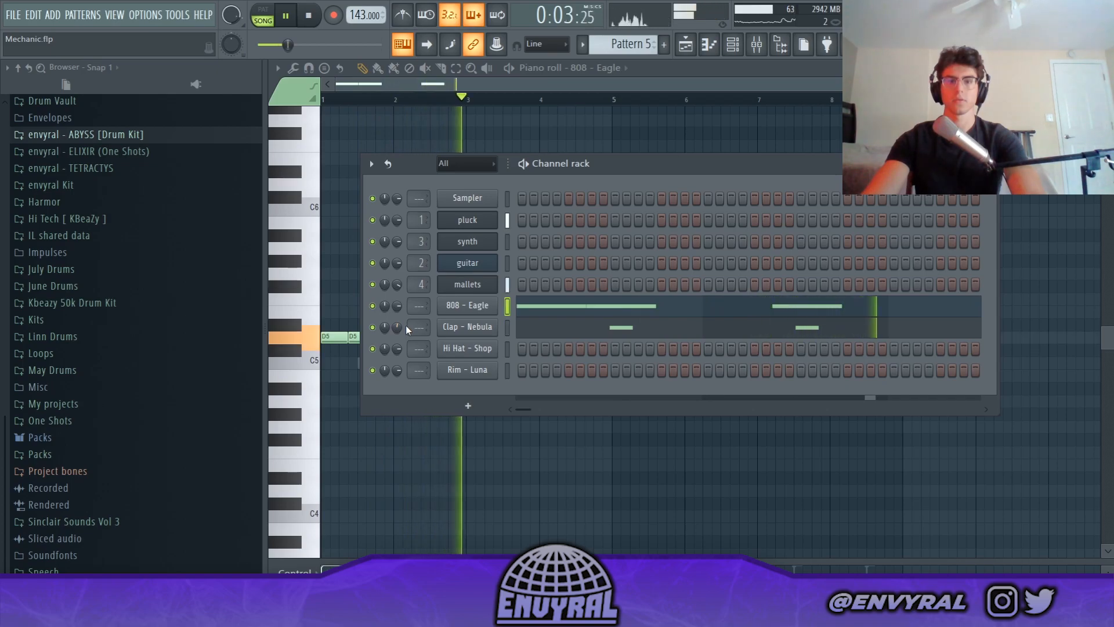
key("space")
key("space")
left_click(374, 101)
left_click(348, 100)
left_click(323, 101)
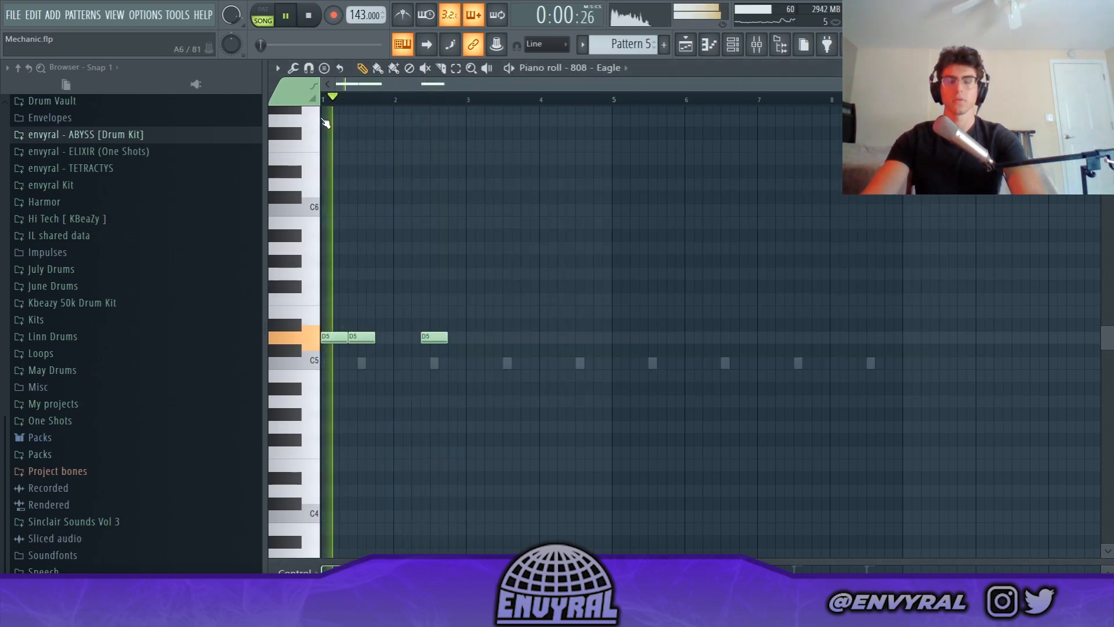
Delete the third 808 - Eagle note in bar 2 and place a D5 note at the start of bar 3 instead
right_click(442, 338)
left_click(445, 339)
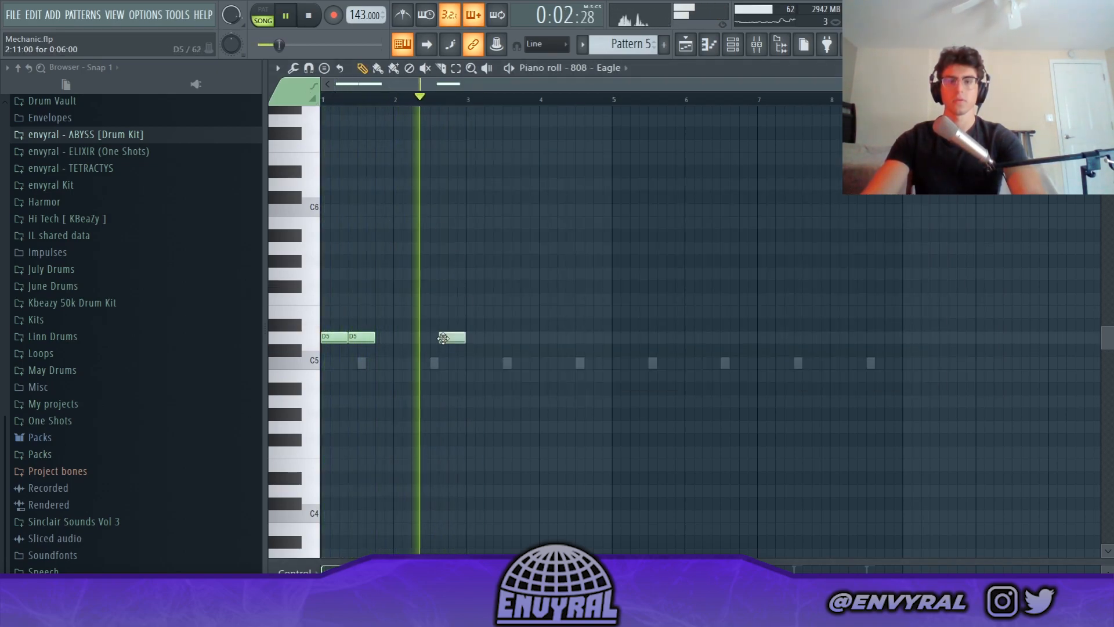
right_click(457, 340)
key("space")
key("space")
left_click(470, 340)
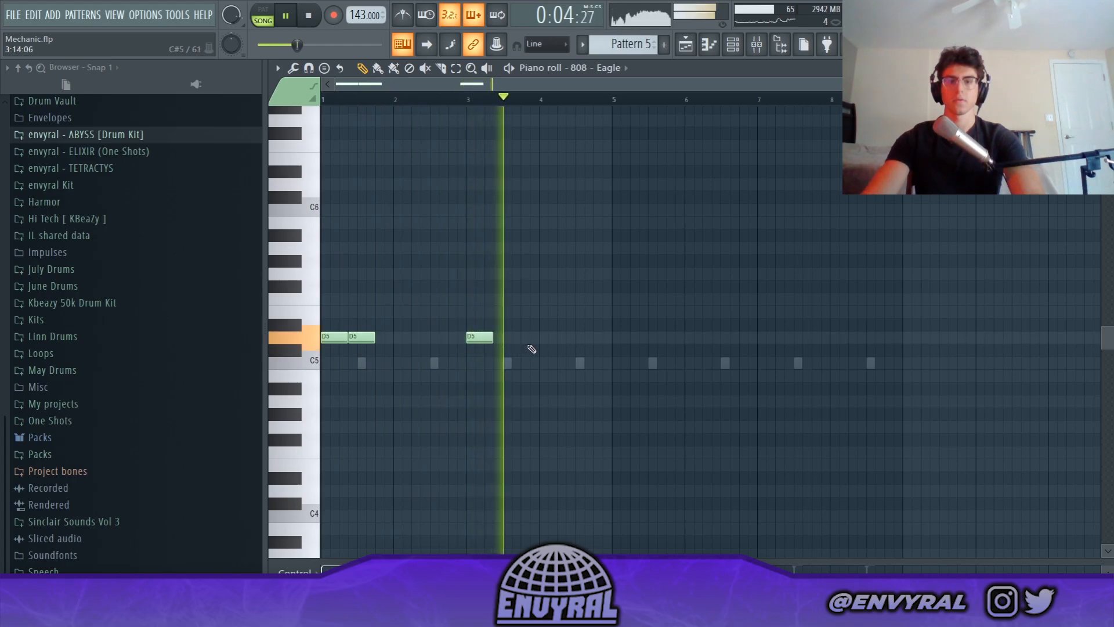
Add two back-to-back D5 notes ending bar 4 of the 808 line, continue it with A5 from bar 5 and play it
left_click(562, 339)
left_click(590, 339)
key("space")
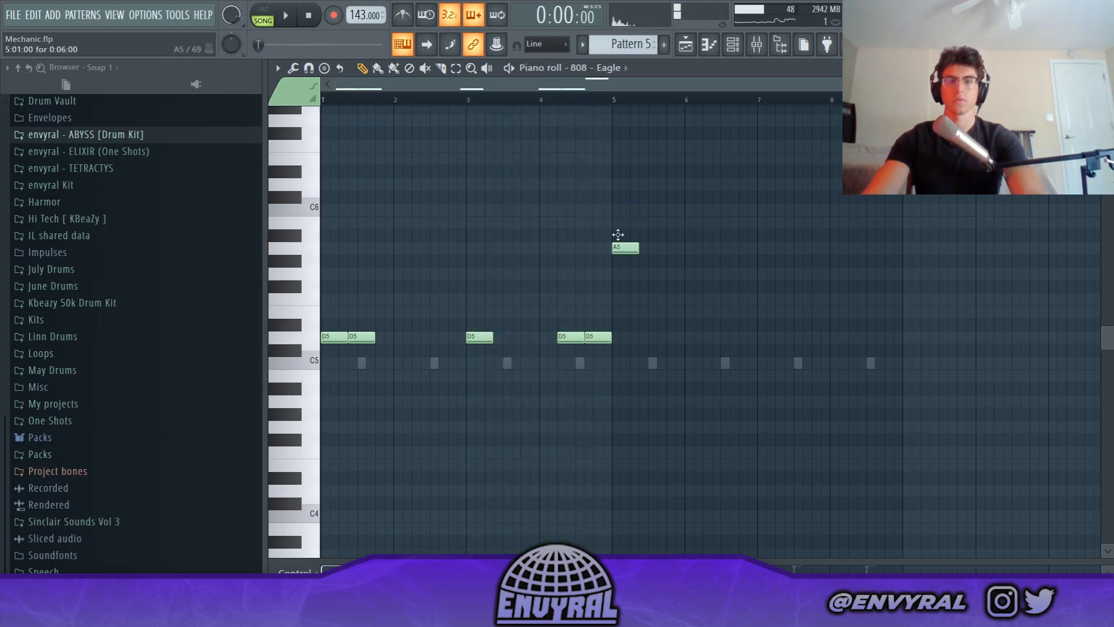
key("space")
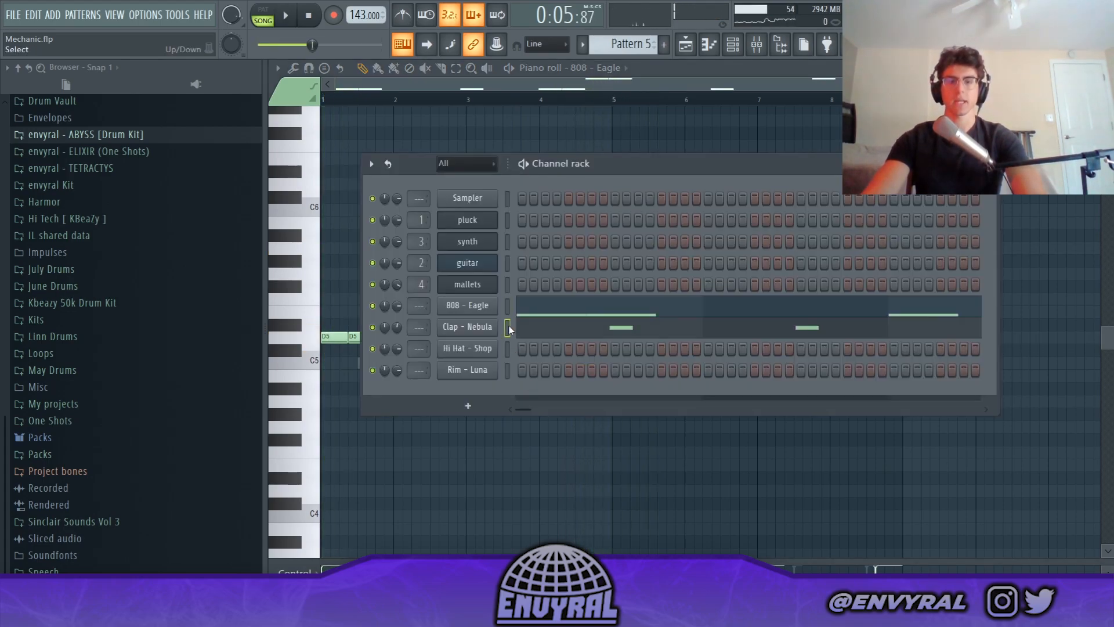
Move the notes of the Clap - Nebula channel to the Rim - Luna channel and play the result
key("ctrl+x")
left_click(508, 367)
key("ctrl+v")
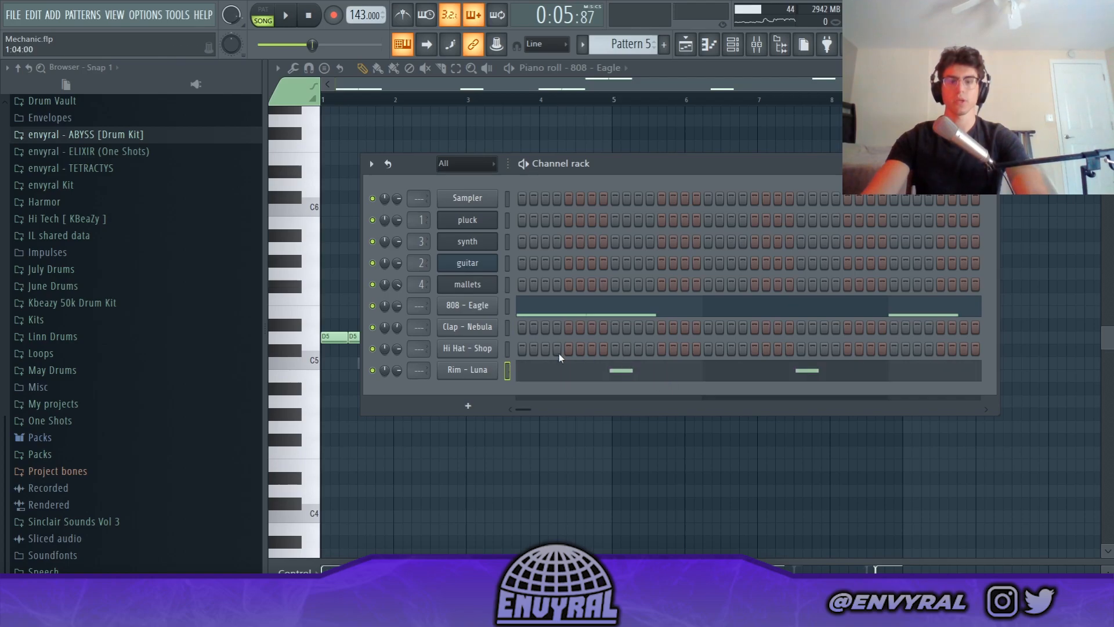
key("space")
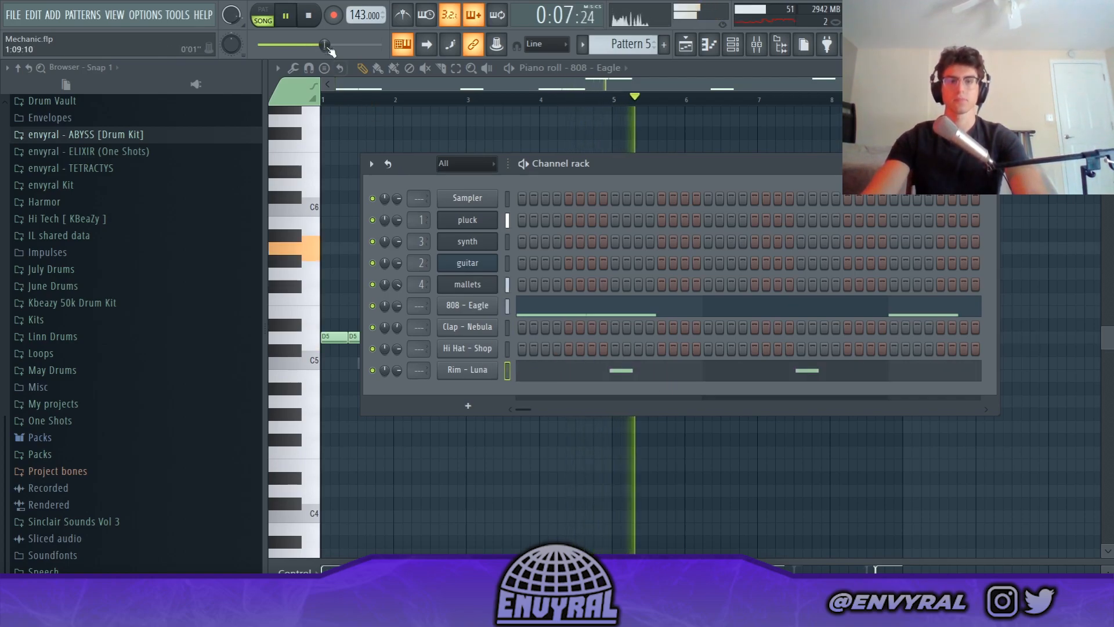
left_click(316, 18)
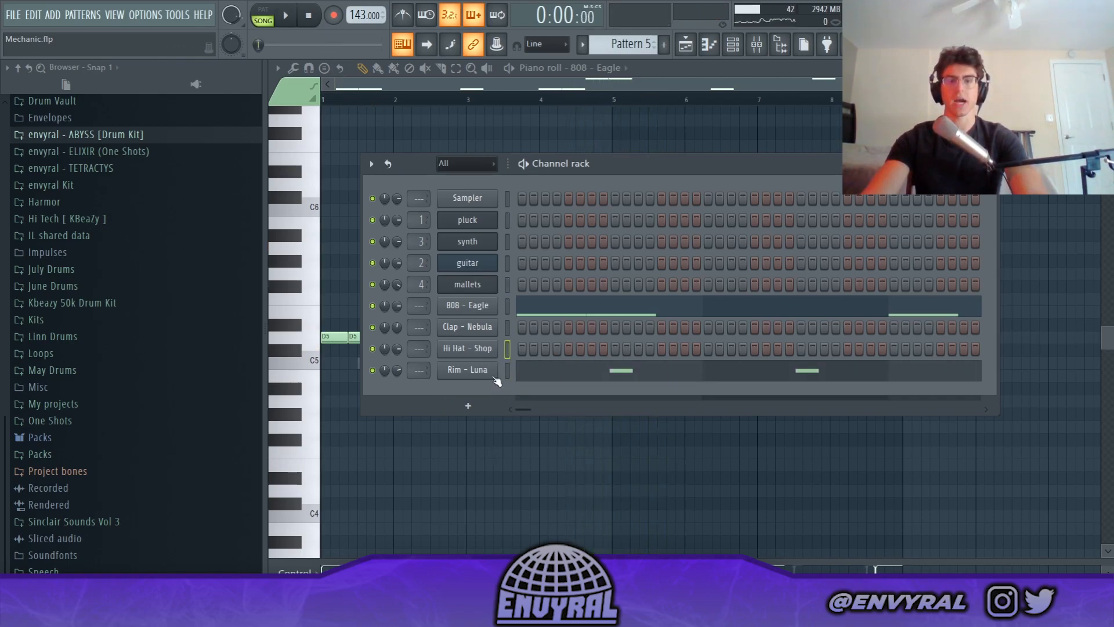
Clone the Hi Hat - Shop channel and fill the original with a hit every 2 steps
right_click(484, 361)
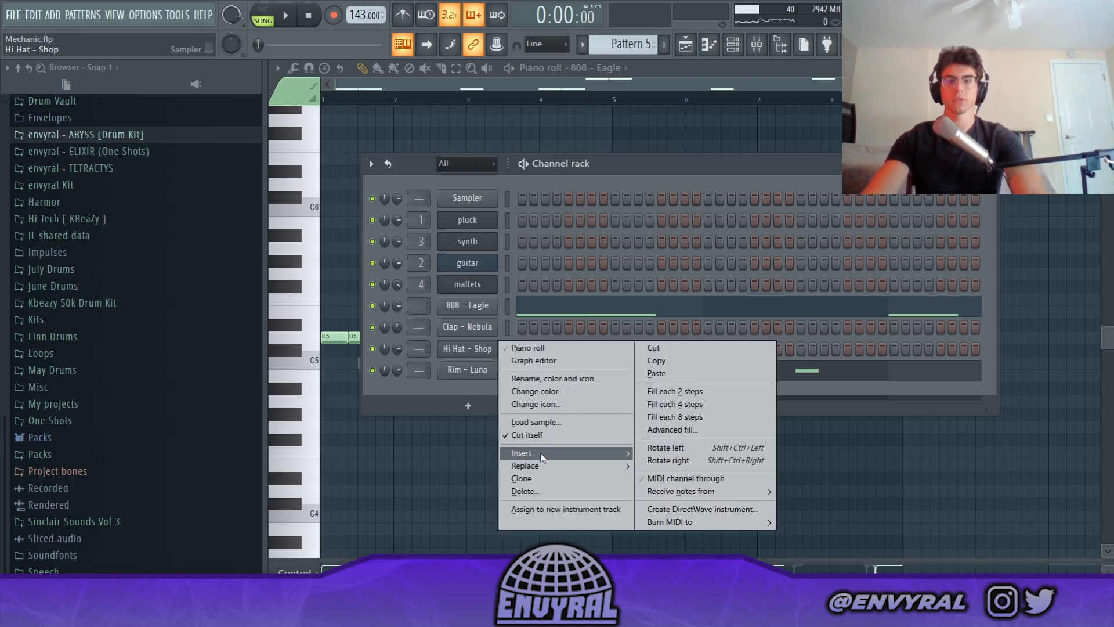
left_click(547, 478)
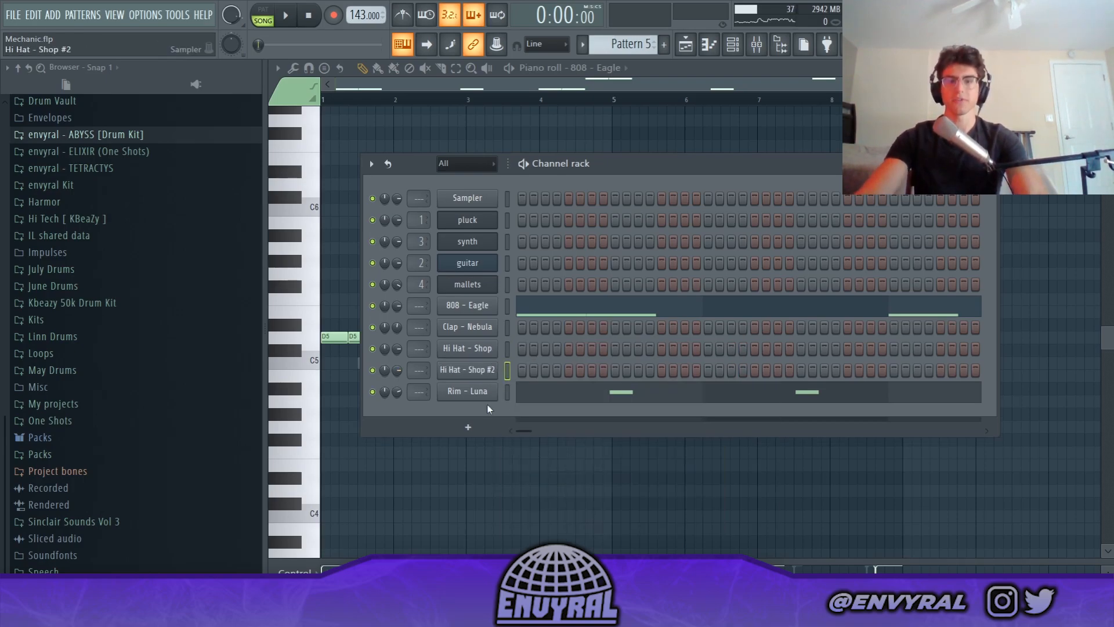
right_click(497, 353)
left_click(712, 392)
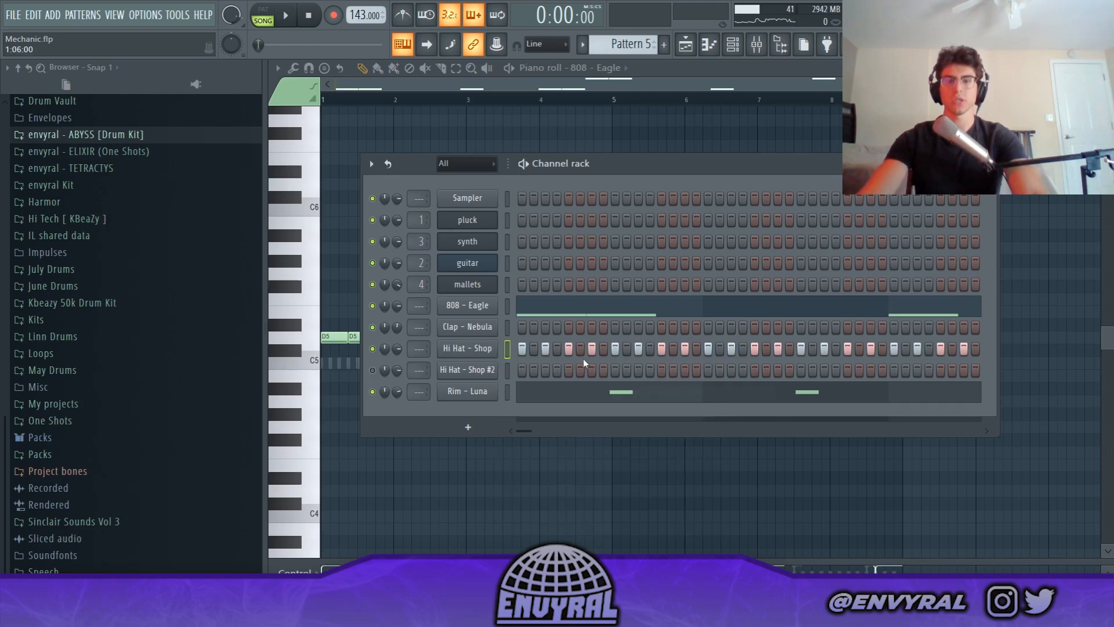
Open the Hi Hat - Shop notes in the piano roll, play them and show the plugin database in the browser
right_click(481, 351)
left_click(538, 351)
key("space")
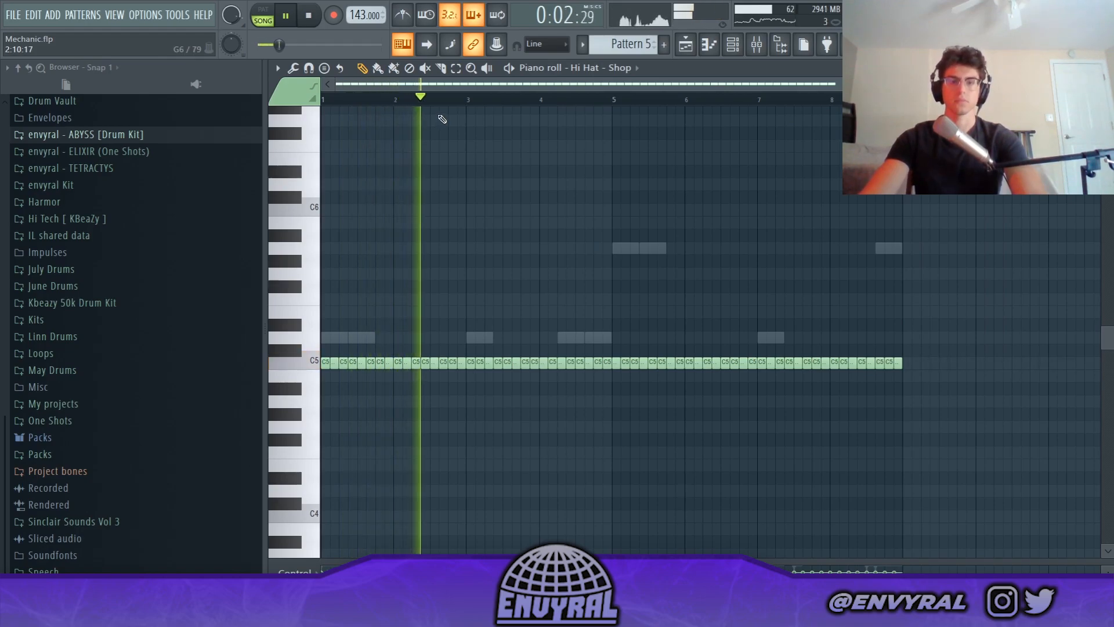
left_click(195, 85)
key("space")
Set the global snap to 1/6 step for the Hi Hat - Shop notes
left_click(554, 45)
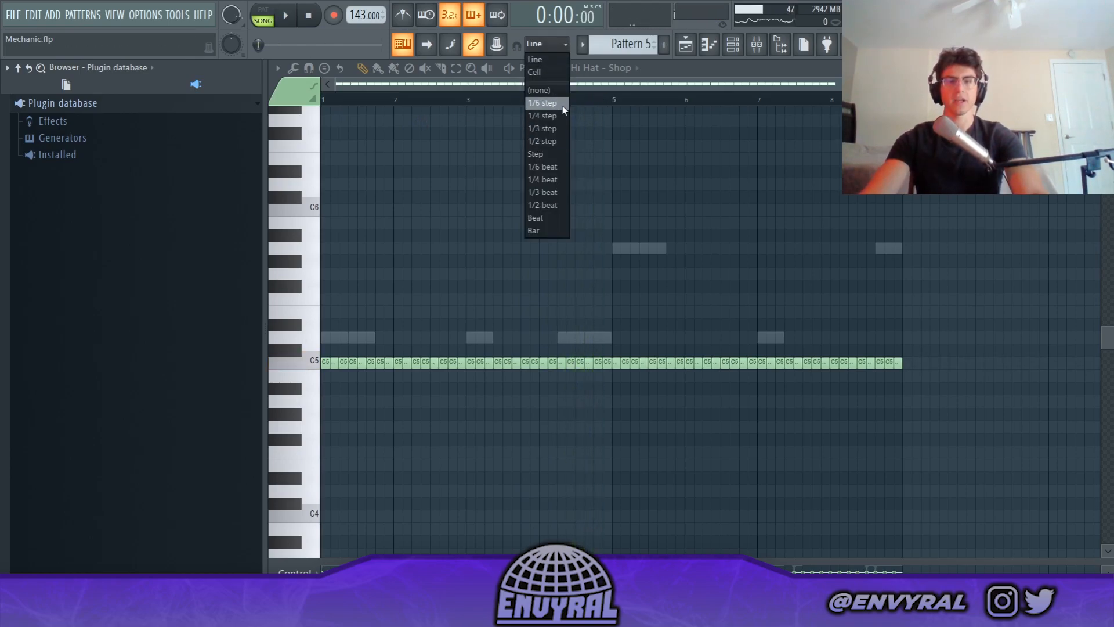
left_click(545, 103)
left_click_drag(1004, 84, 718, 162)
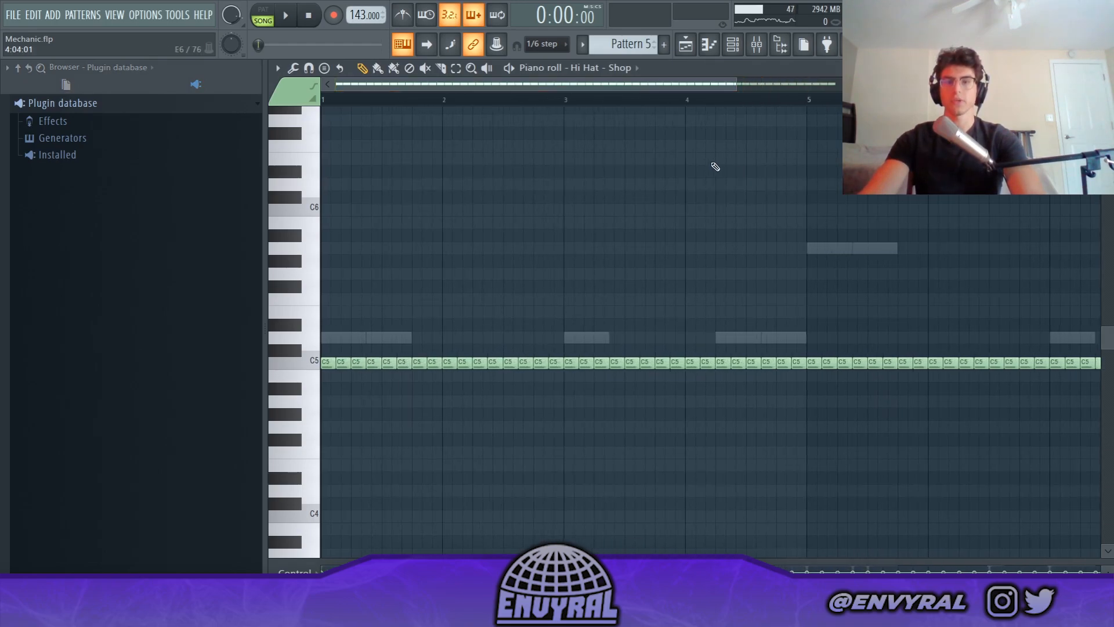
left_click_drag(738, 82, 643, 90)
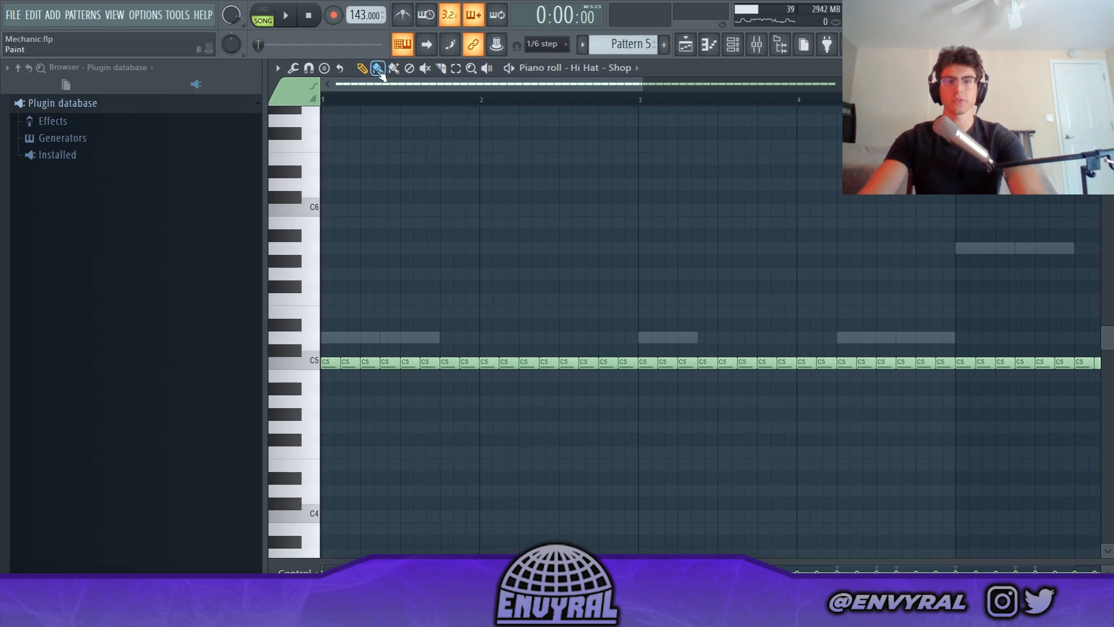
Replace the last two C5 hits of bar 1 with a four-hit C5 roll in the Hi Hat - Shop notes and play it
scroll(510, 362, "up", 1)
right_click(515, 362)
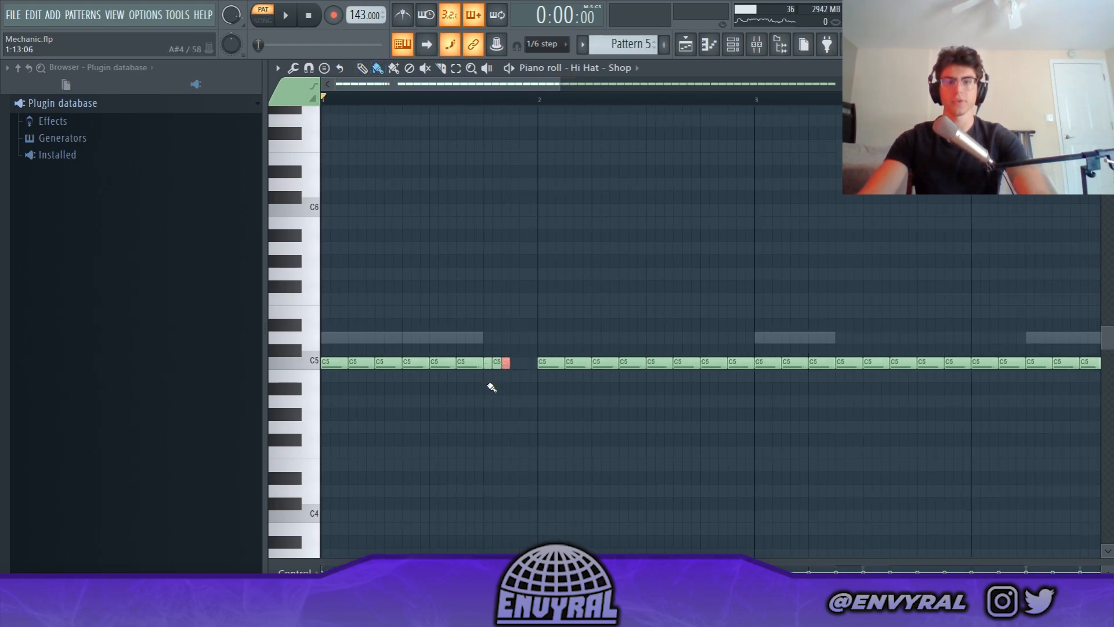
key("l")
key("space")
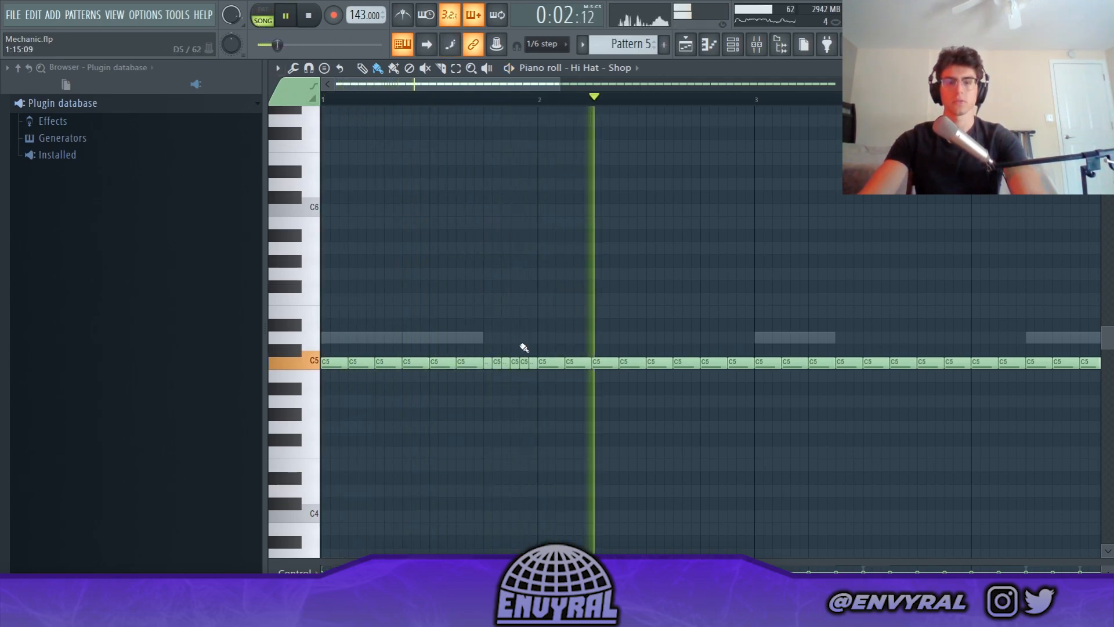
right_click(527, 362)
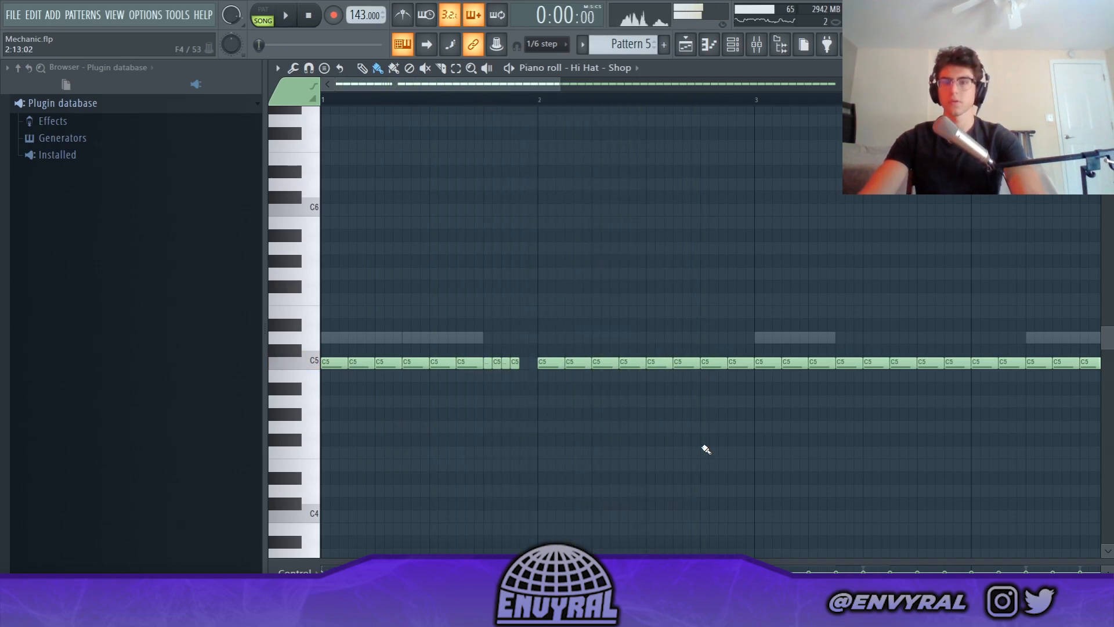
key("space")
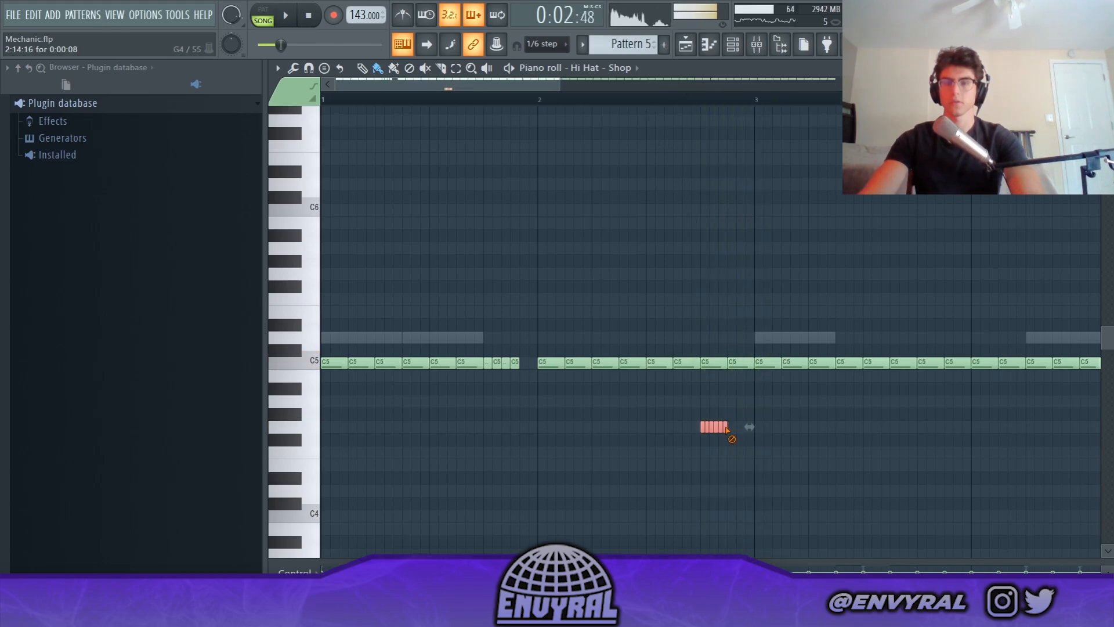
Add a short three-hit A4 roll in bar 2 and a six-hit G4 roll in bar 4 of Hi Hat - Shop, and play them
right_click(724, 429)
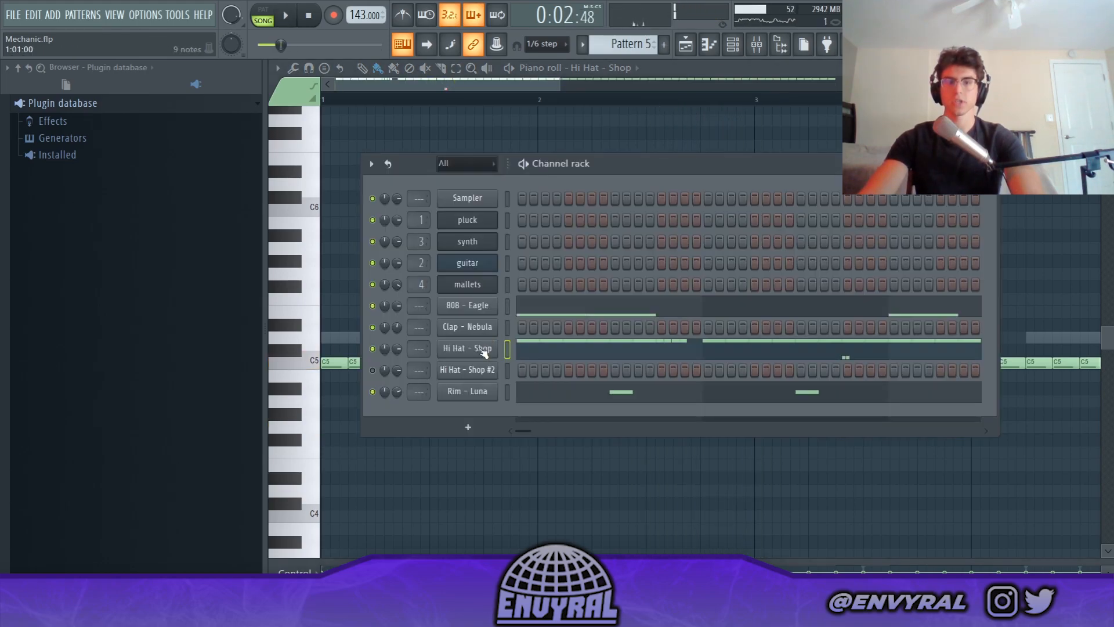
left_click(484, 350)
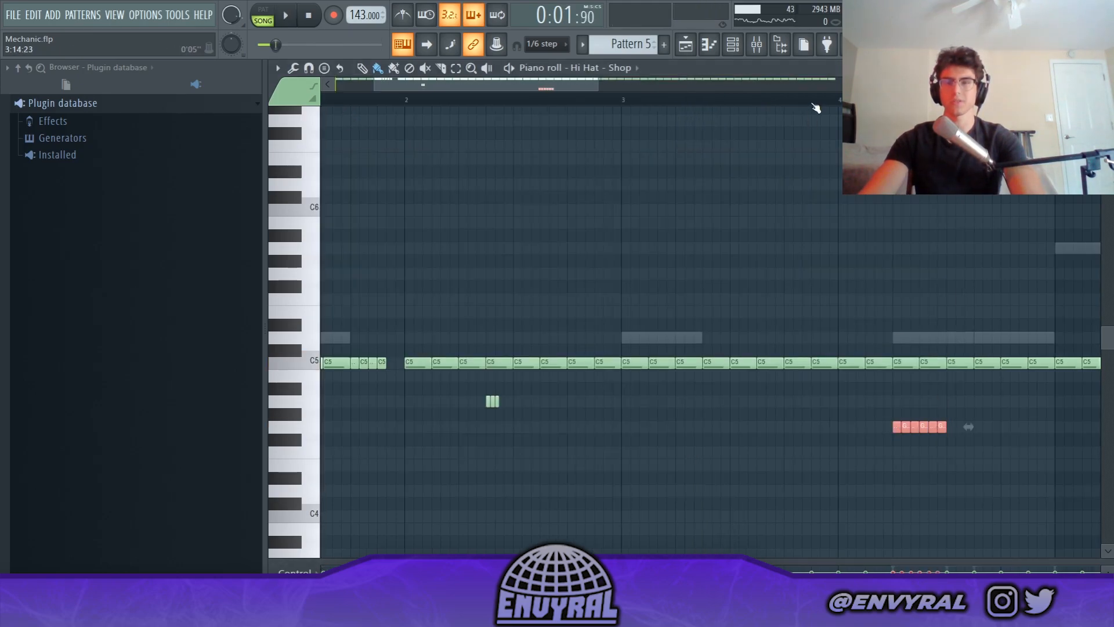
left_click_drag(446, 83, 483, 84)
left_click(601, 101)
key("space")
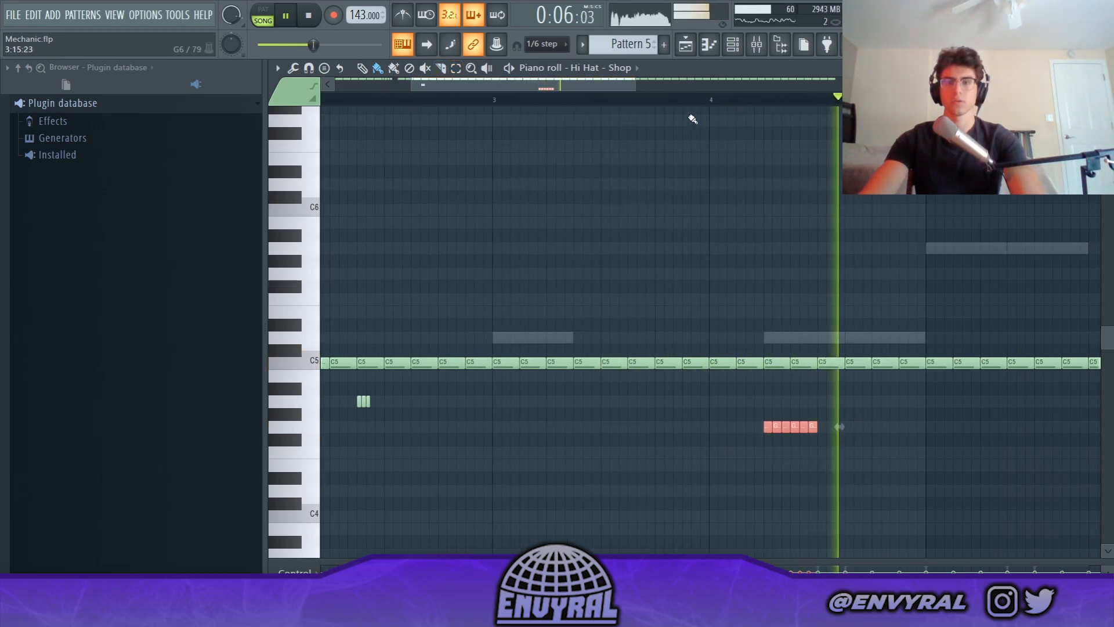
key("space")
mouse_move(609, 81)
left_mouse_down()
mouse_move(437, 92)
mouse_move(601, 93)
left_mouse_up()
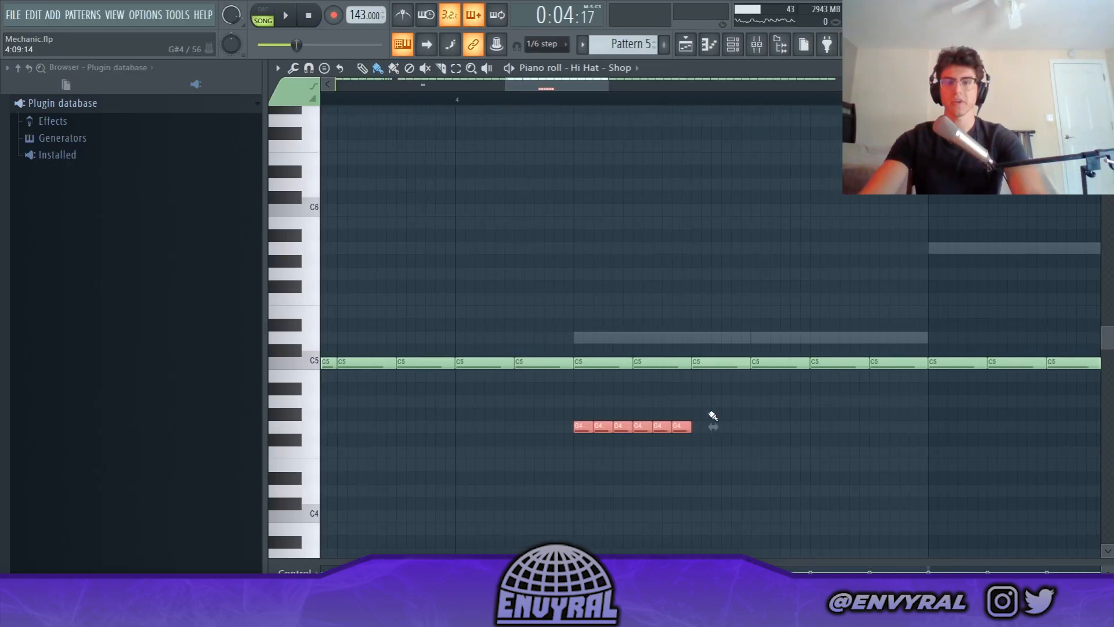
Stretch the six-hit G4 roll in bar 4 to about 109% of its length, auditioning different timings
left_click_drag(725, 428, 762, 427)
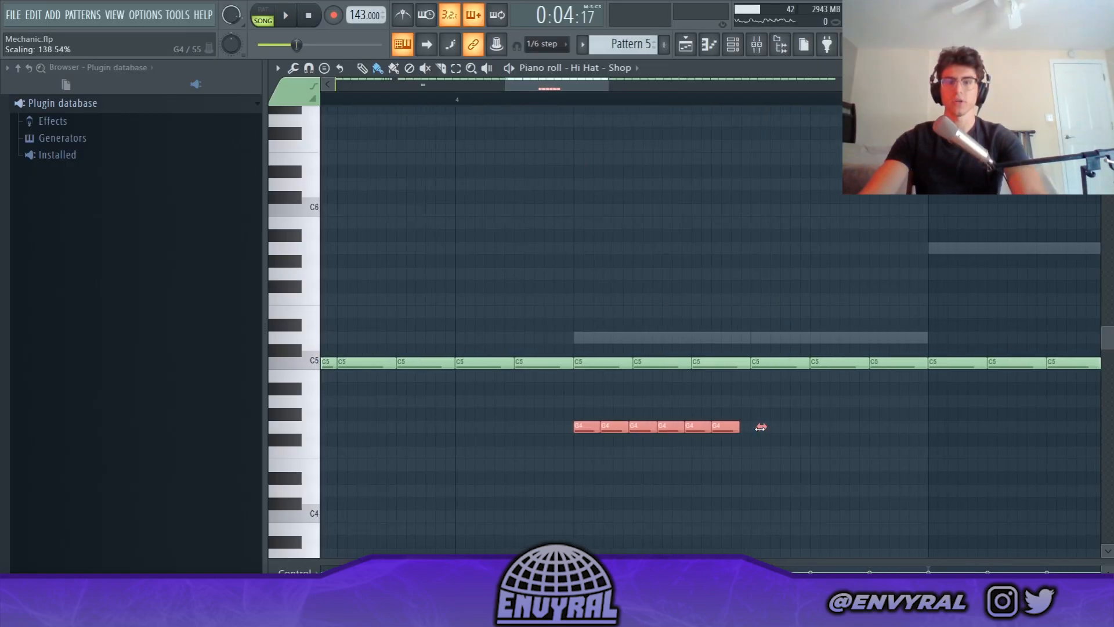
key("space")
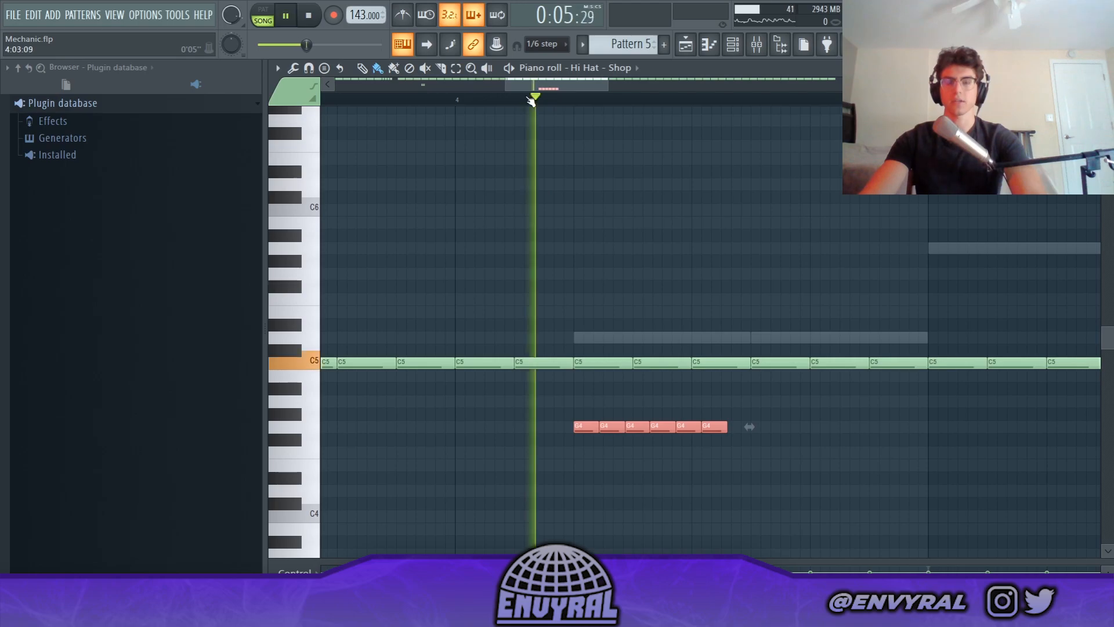
key("space")
left_click(427, 99)
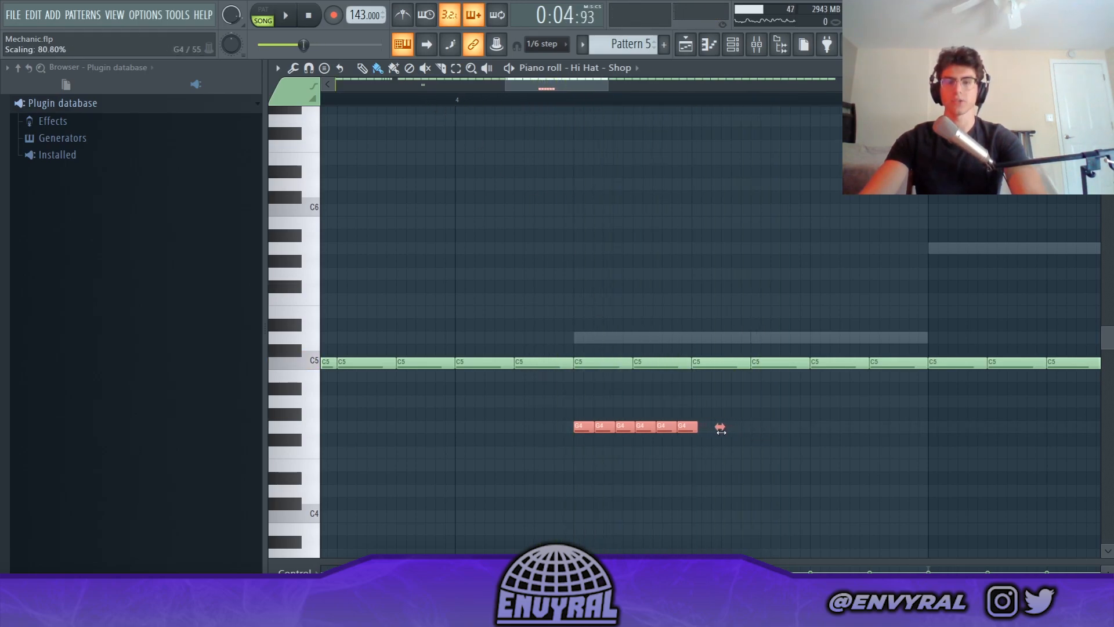
key("space")
key("space")
key("space")
key("space")
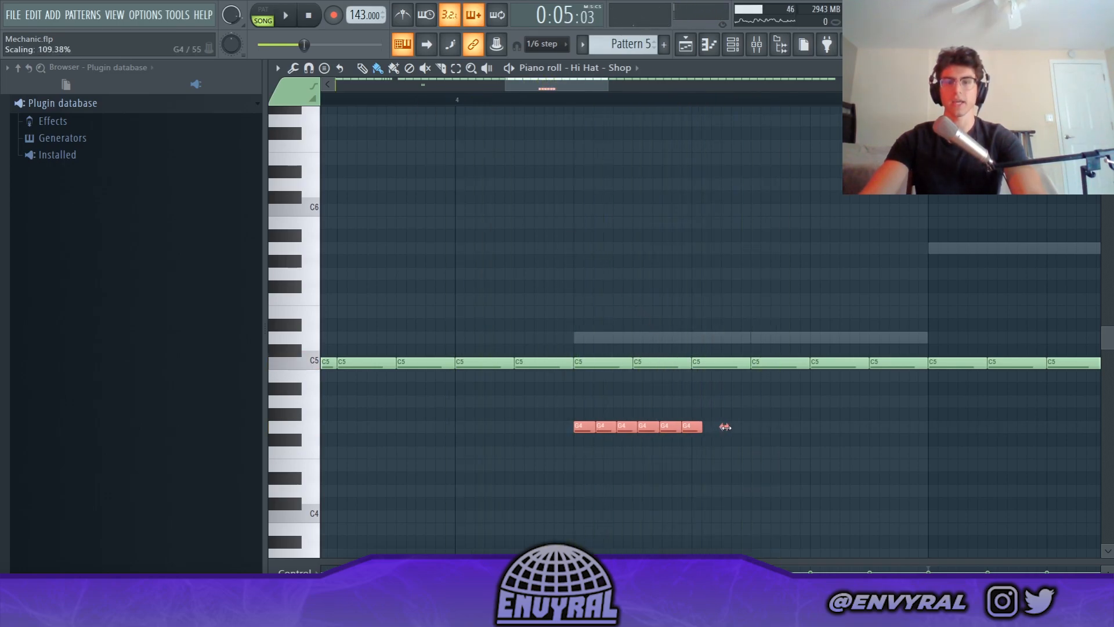
key("space")
key("space")
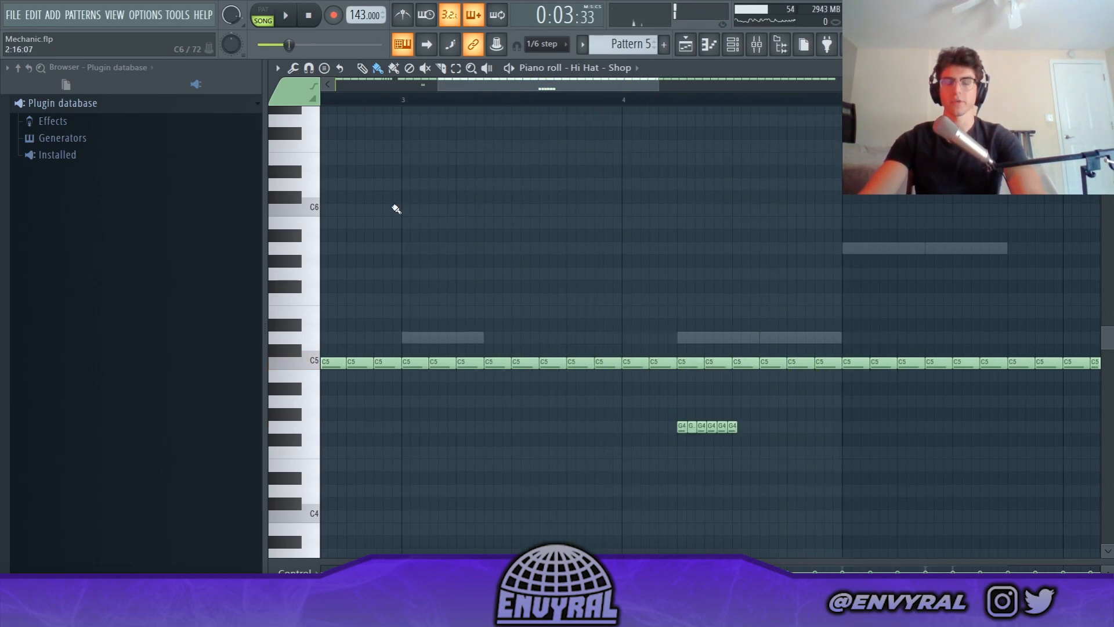
Play the G4 roll, shorten it to five hits and delete the C5 hit overlapping its second half in bar 4
key("space")
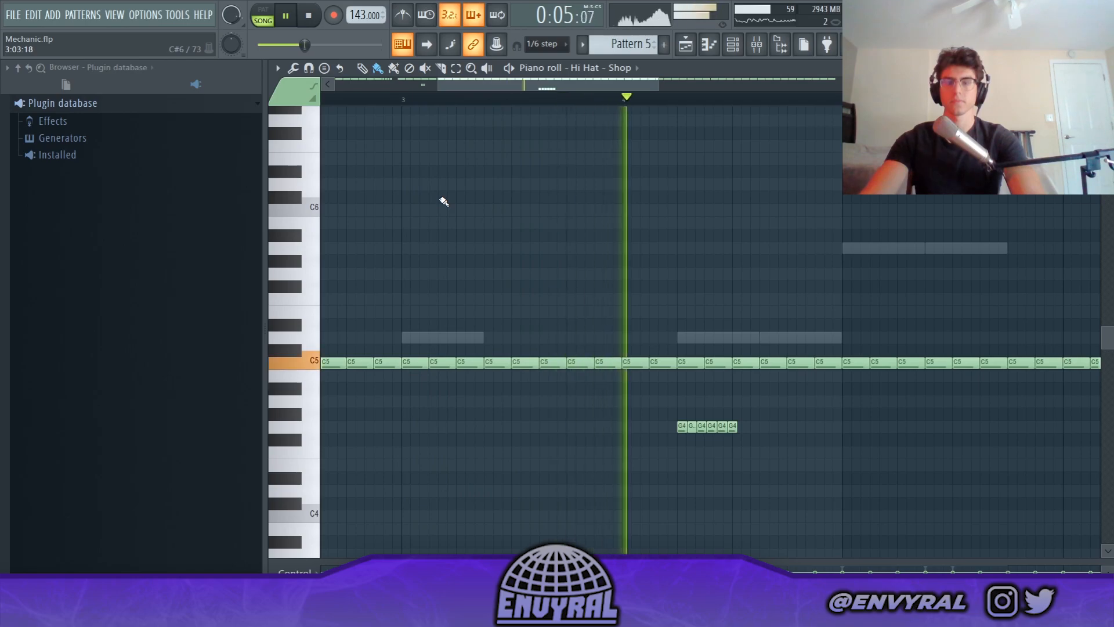
key("space")
left_click_drag(477, 85, 318, 132)
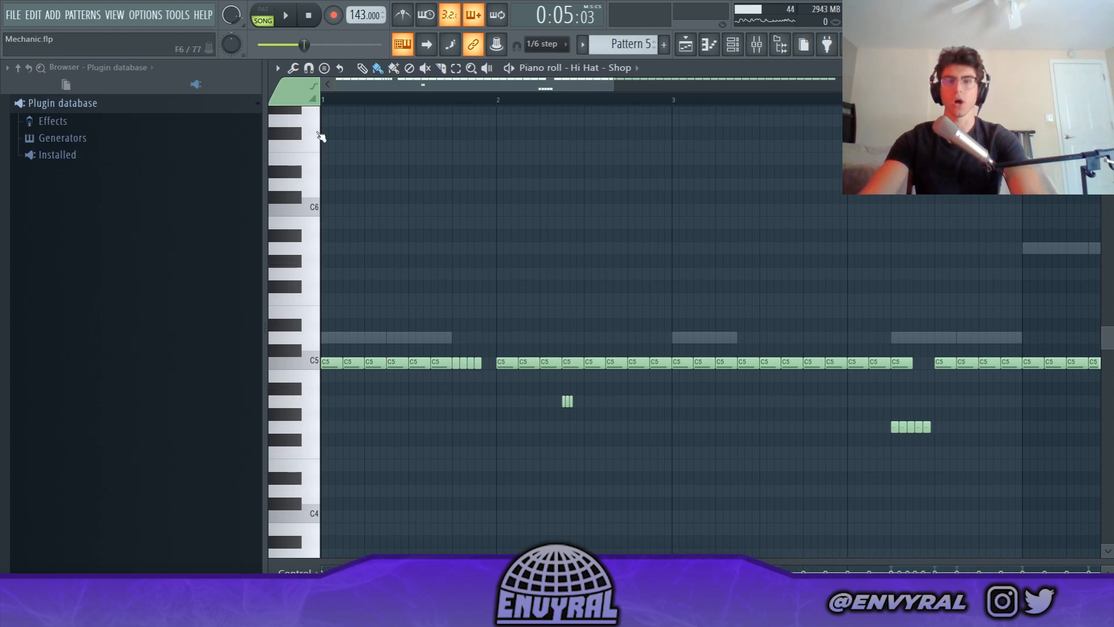
key("ctrl+e")
left_click_drag(934, 441, 891, 423, "ctrl")
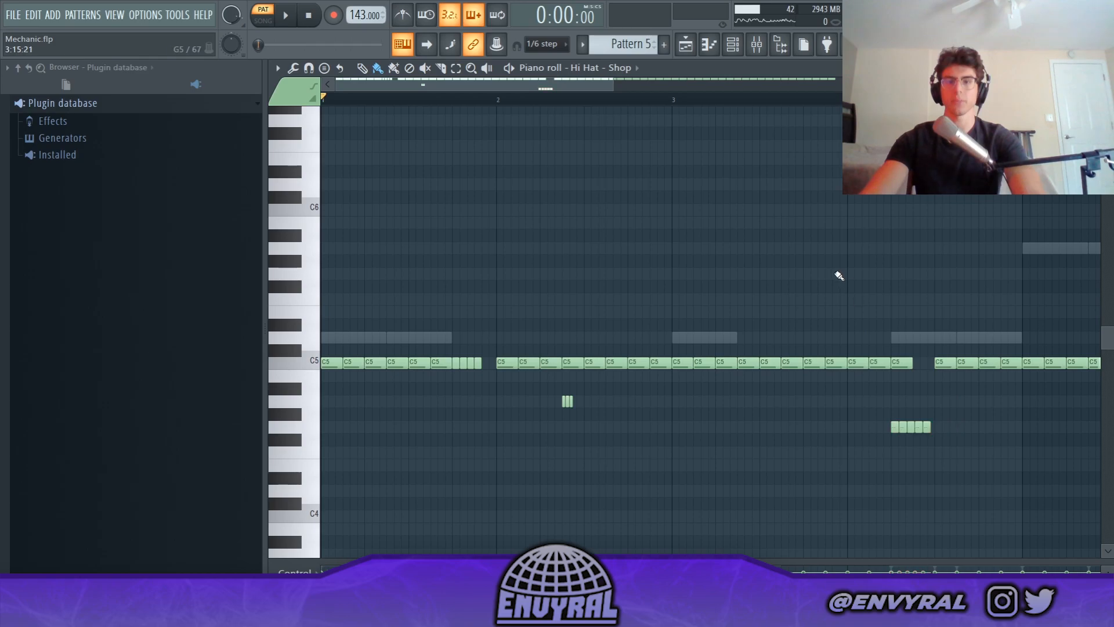
Replace the A4 roll in bar 2 with a faster F#4 roll and trim its last hit
key("space")
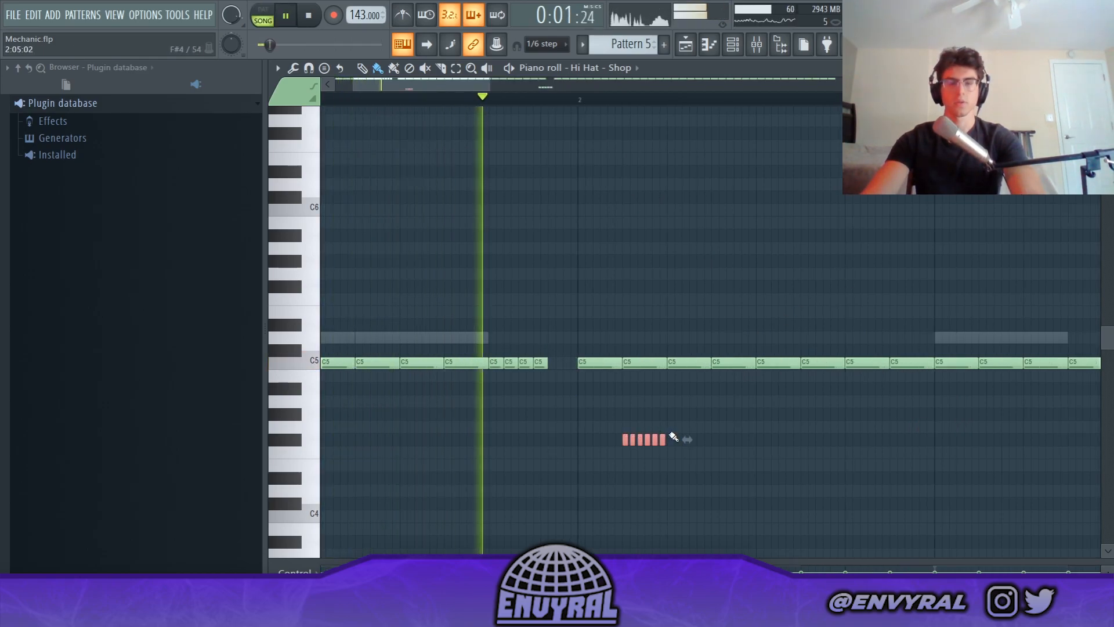
key("space")
right_click(663, 442)
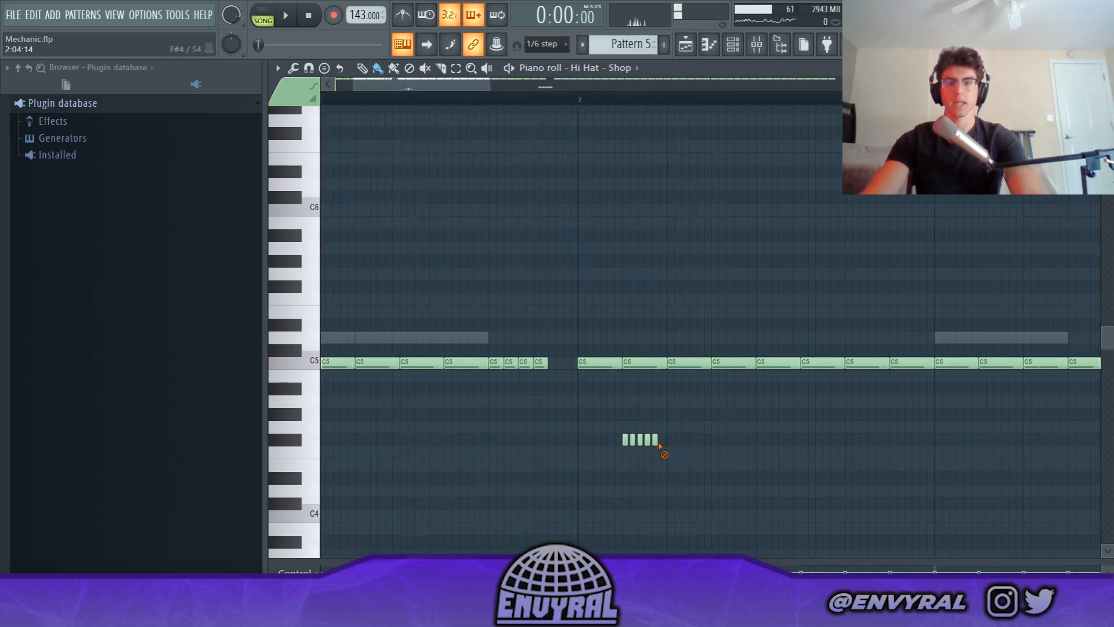
Trim the bar 2 roll to four hits, select it and raise it to C#5
key("ctrl+e")
key("ctrl+a")
key("shift+Up")
key("shift+Up")
key("shift+Up")
key("shift+Up")
key("shift+Up")
key("shift+Up")
key("shift+Up")
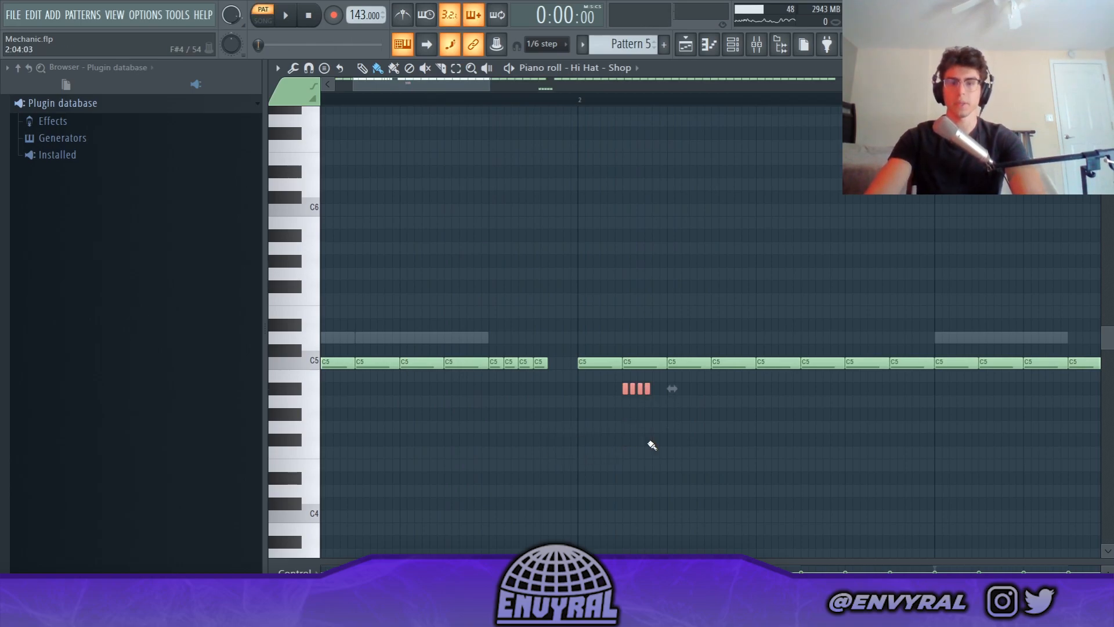
key("ctrl+d")
Play the C#5 roll in bar 2 and delete the C5 hit beneath it
key("space")
key("l")
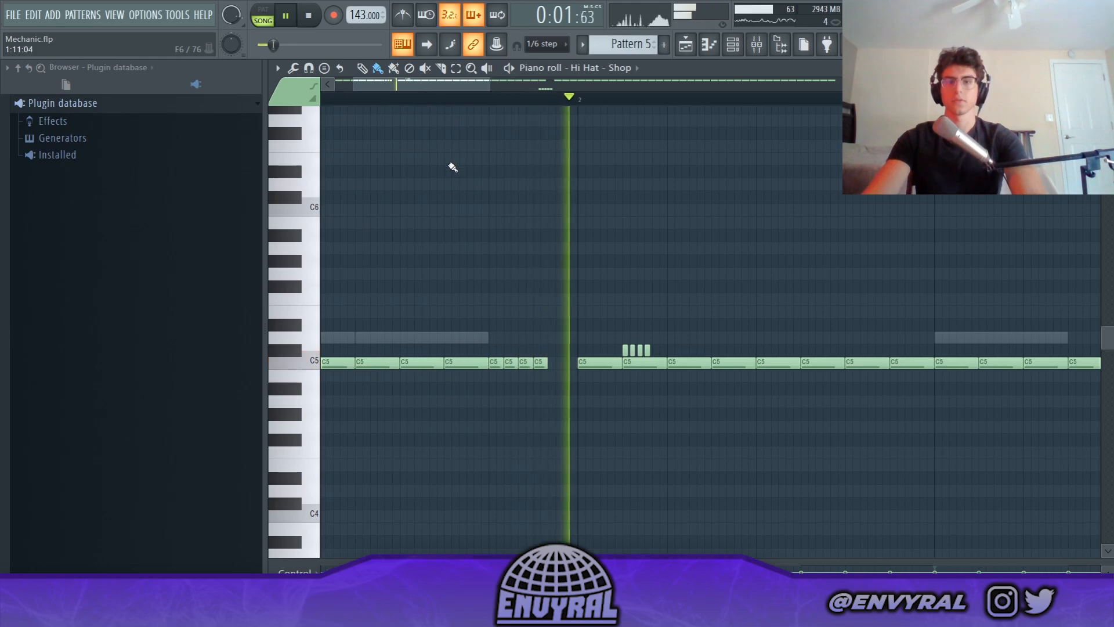
key("space")
scroll(700, 391, "up", 2)
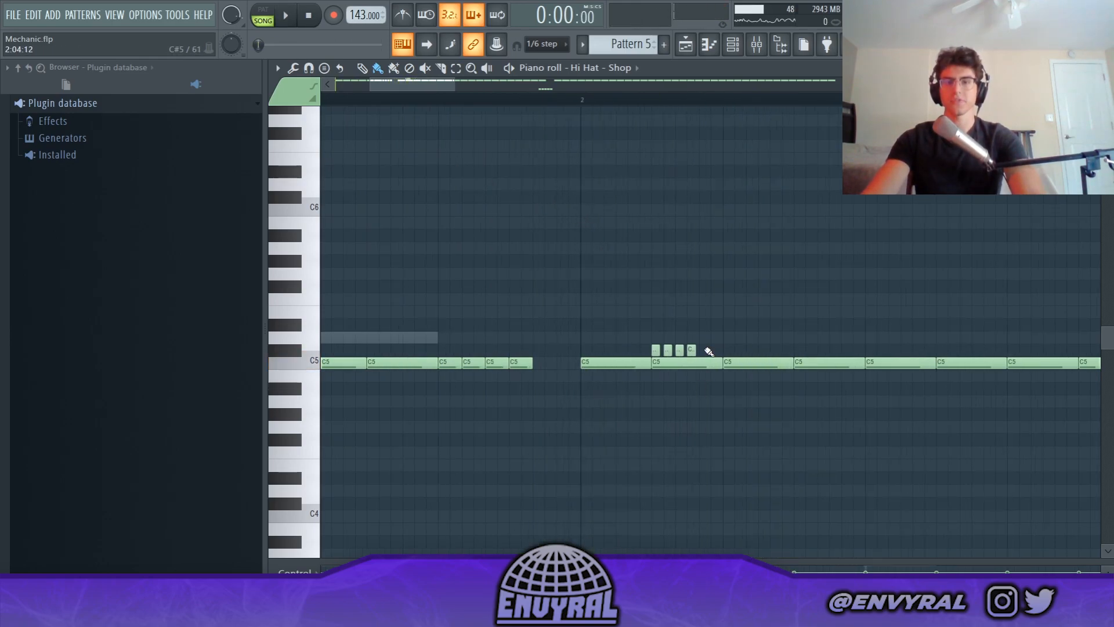
left_click_drag(707, 335, 629, 352)
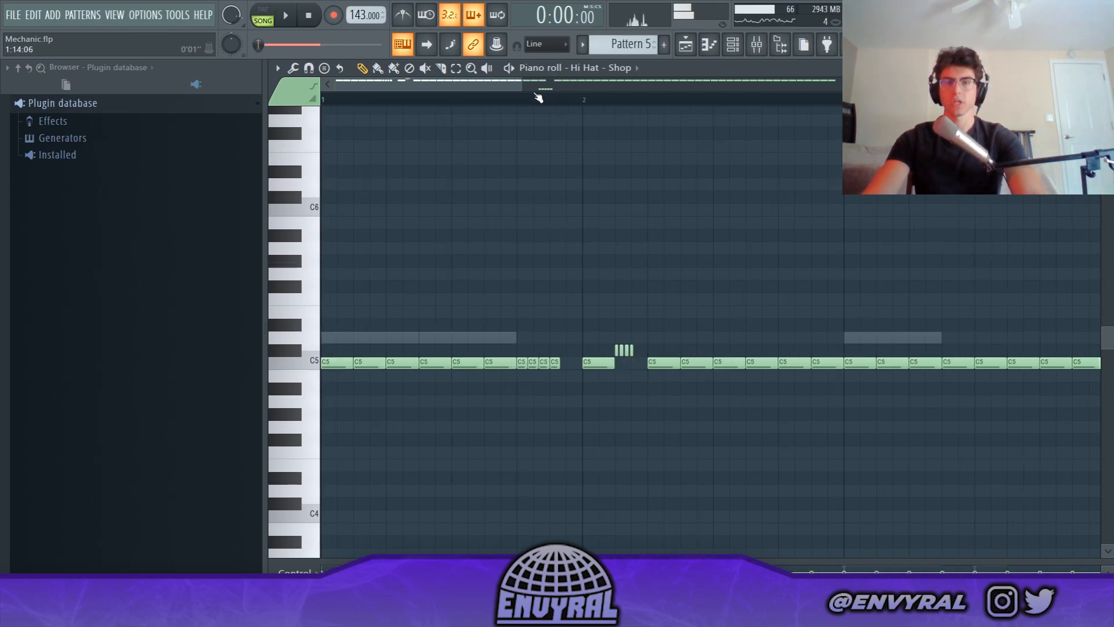
Play the hi-hats, delete one C5 hit late in bar 2 and one late in bar 4, and clear all hits from bar 5 onward
left_click_drag(523, 86, 537, 87)
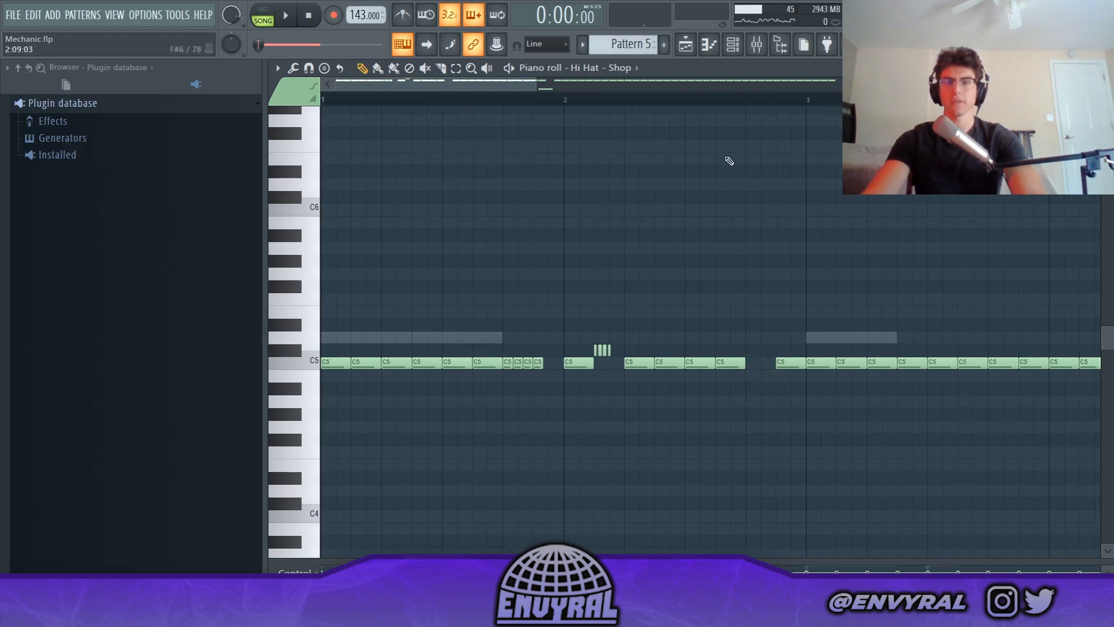
key("space")
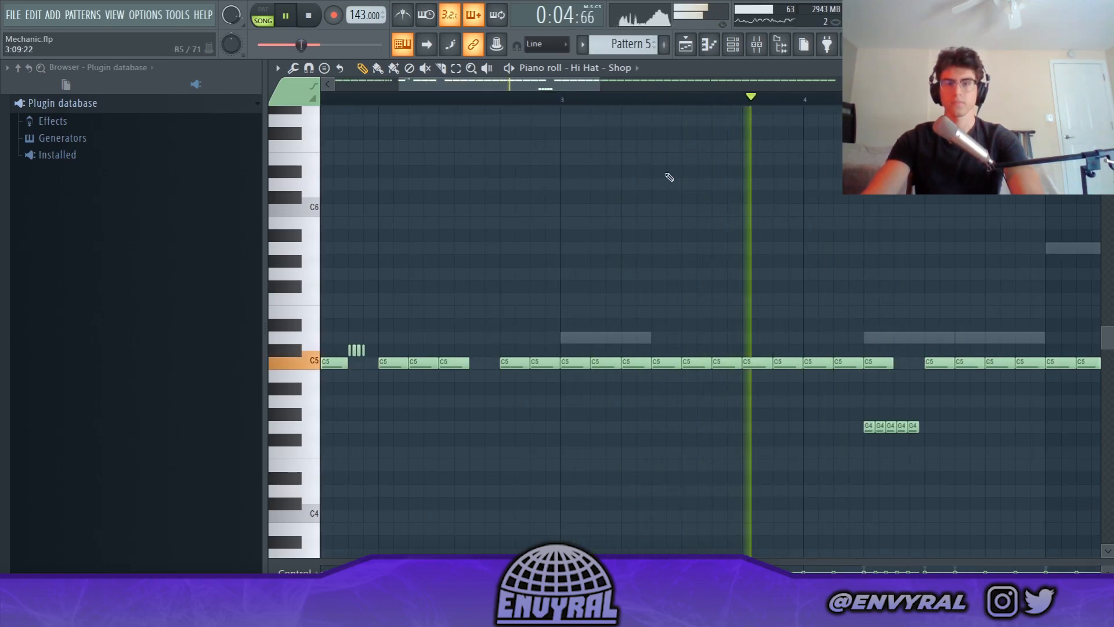
right_click(809, 363)
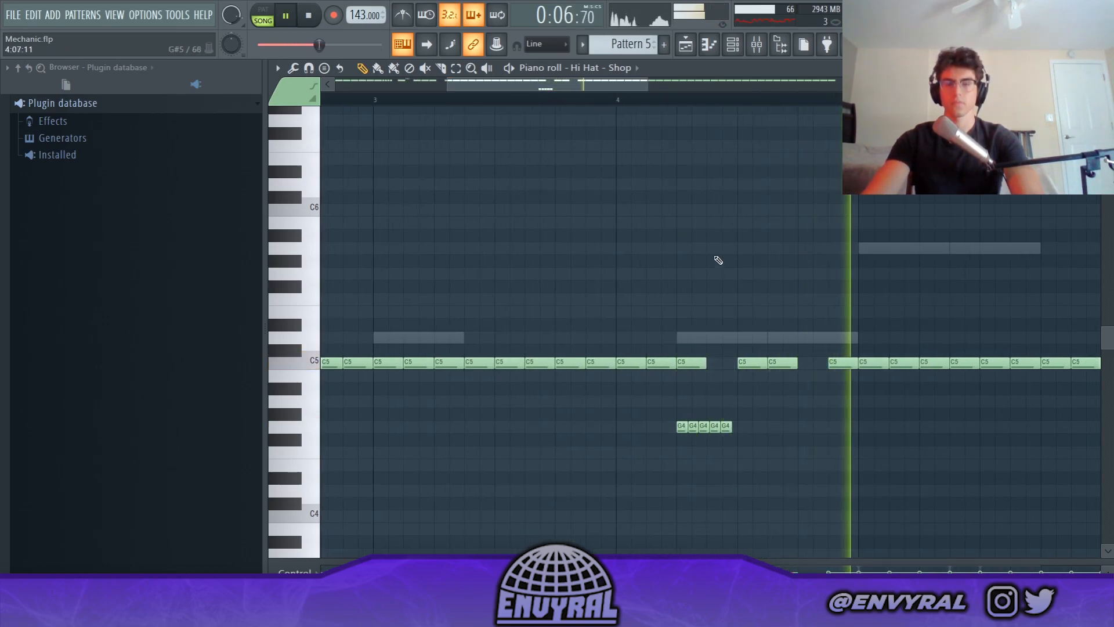
left_click_drag(648, 86, 818, 149)
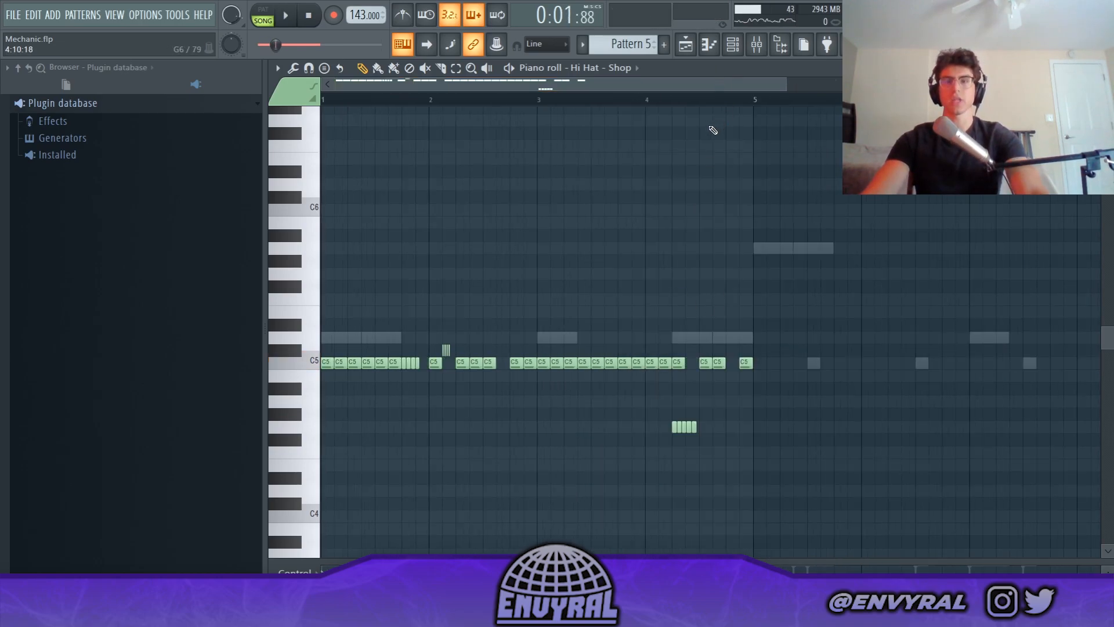
scroll(689, 433, "up", 2)
scroll(689, 432, "down", 2)
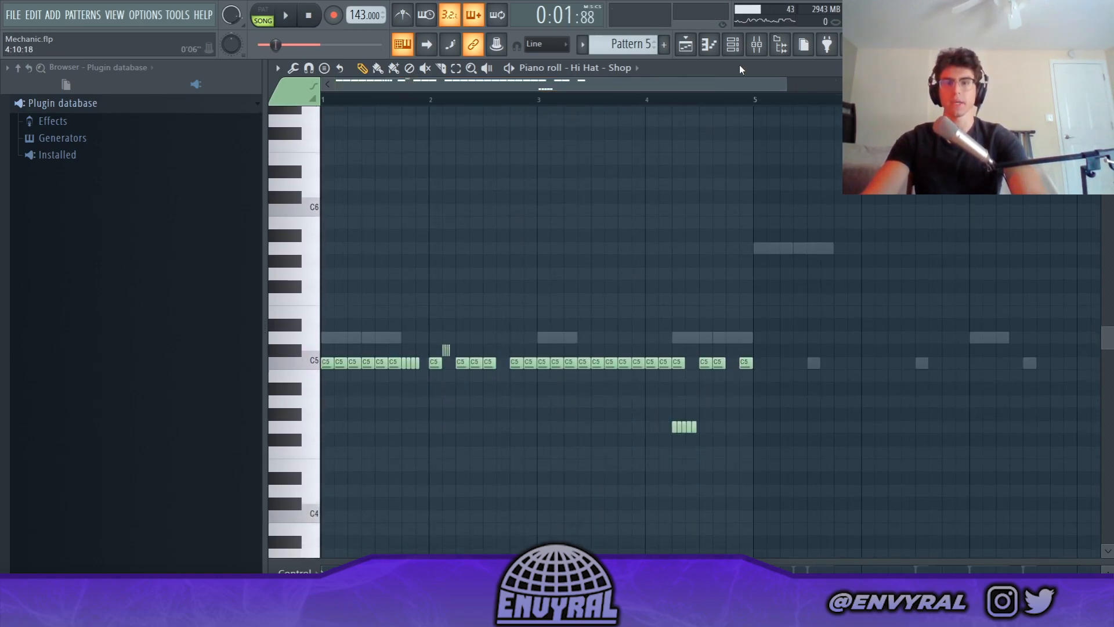
Reverse the sample of the Hi Hat - Shop #2 channel, shorten its length and move its sample start slightly later
left_click(733, 44)
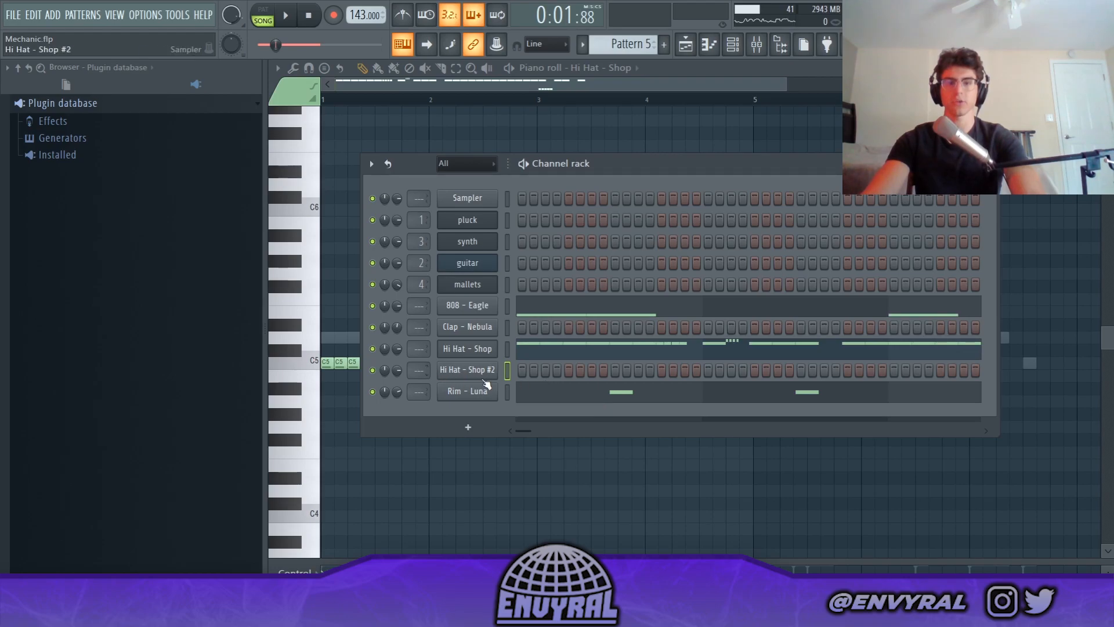
left_click(474, 375)
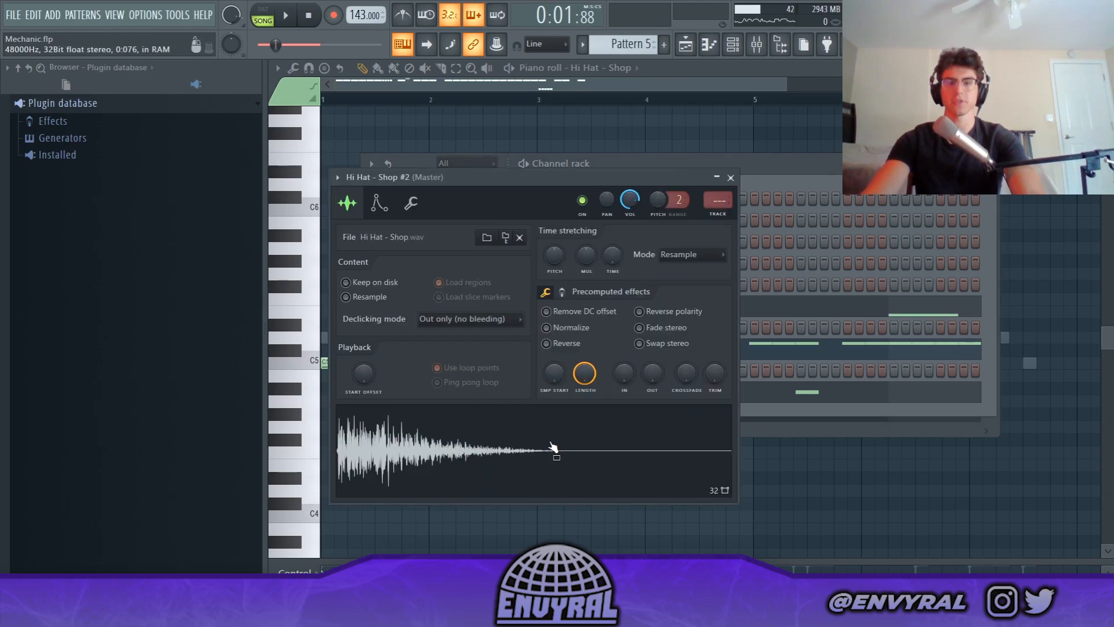
left_click(545, 342)
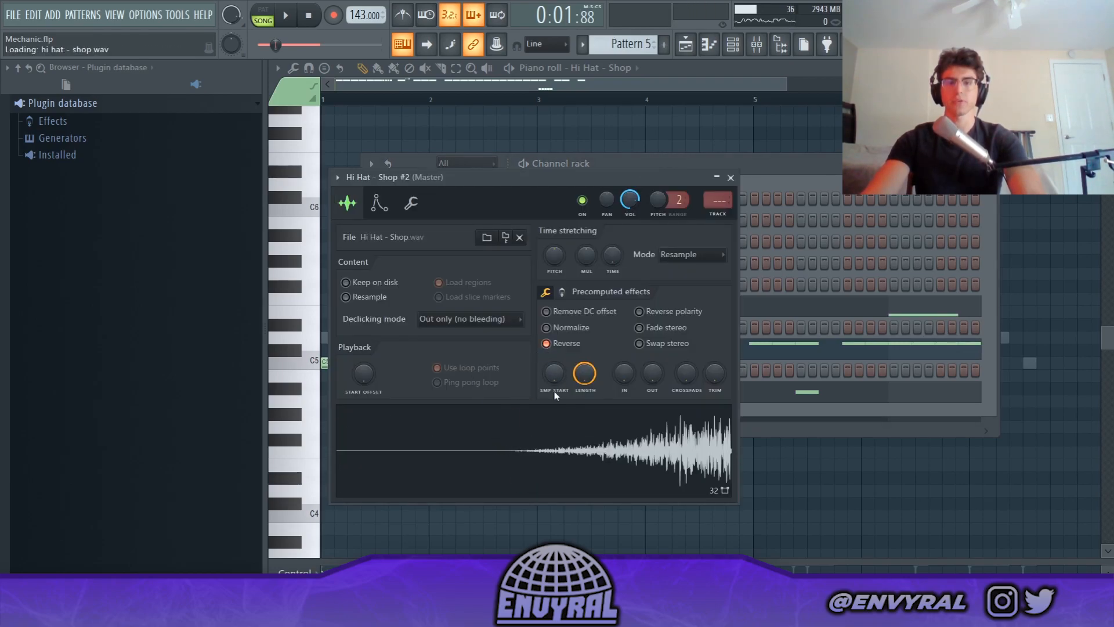
left_click_drag(584, 373, 582, 456)
left_click_drag(583, 375, 590, 407)
left_click(592, 451)
left_click(591, 428)
left_click_drag(553, 375, 553, 365)
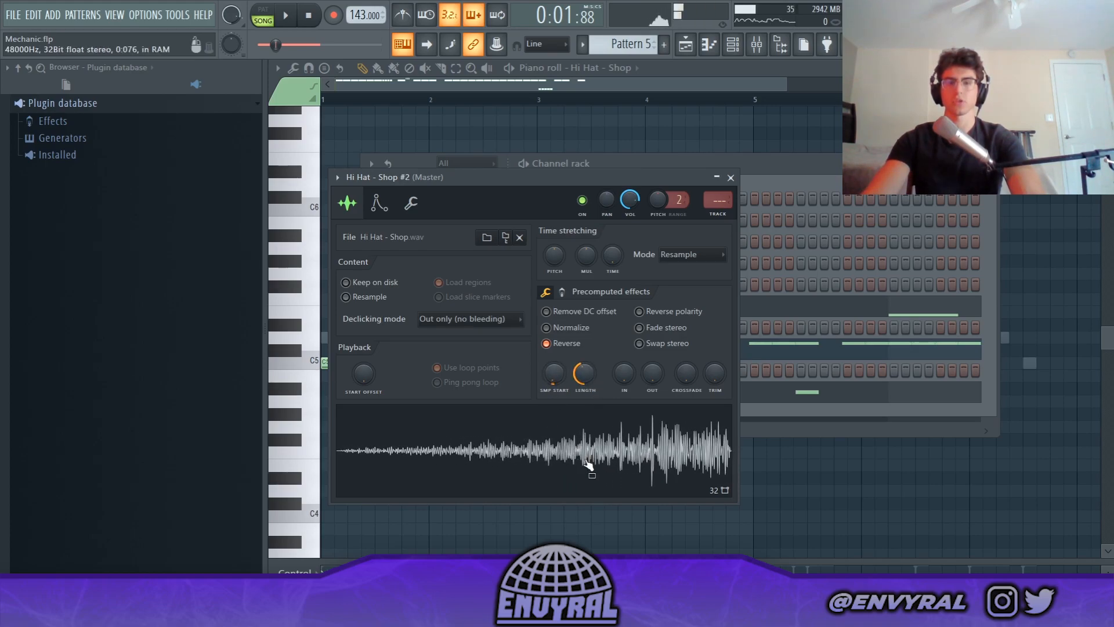
Reopen the Hi Hat - Shop notes in the piano roll and add a seven-hit A4 roll at the start of bar 3 with 1/6 step snap
key("F7")
left_click(632, 69)
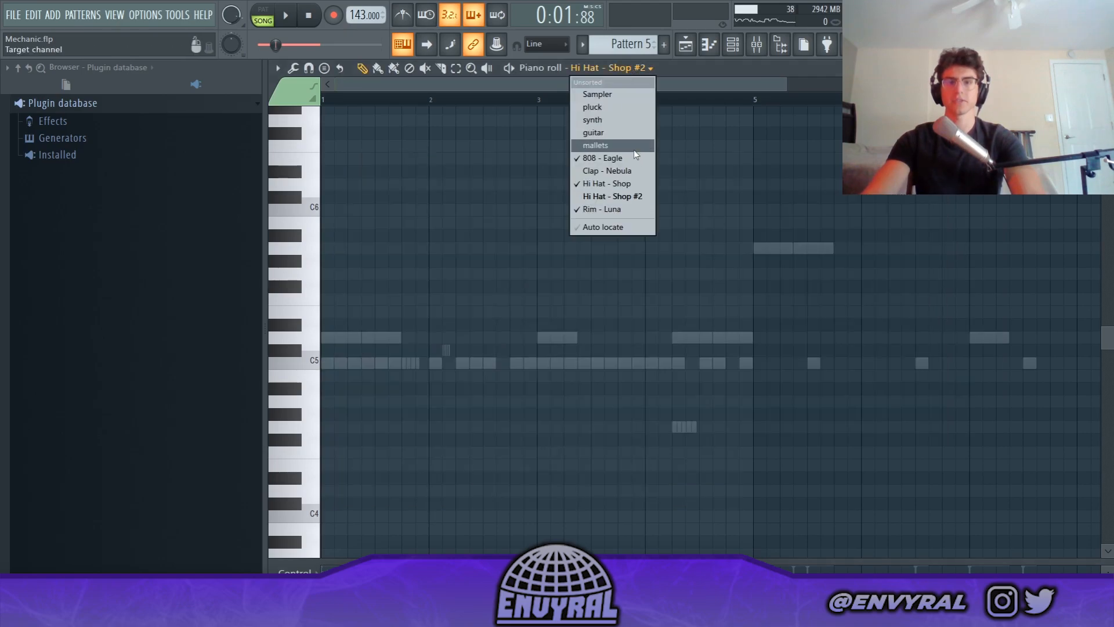
left_click(623, 184)
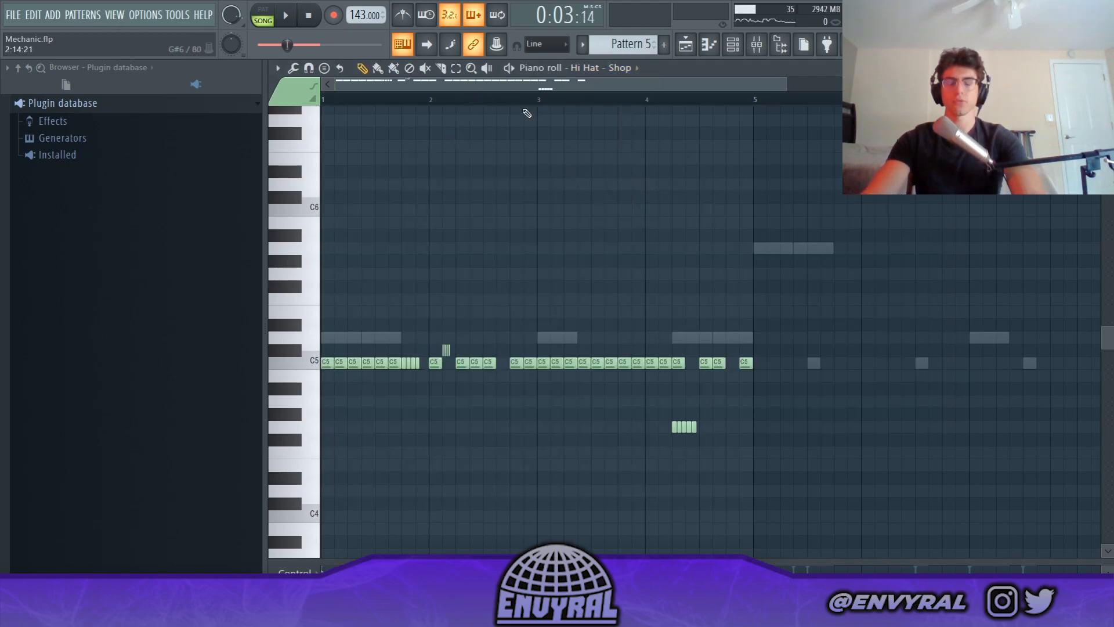
scroll(524, 110, "up", 3)
key("space")
scroll(544, 217, "down", 4)
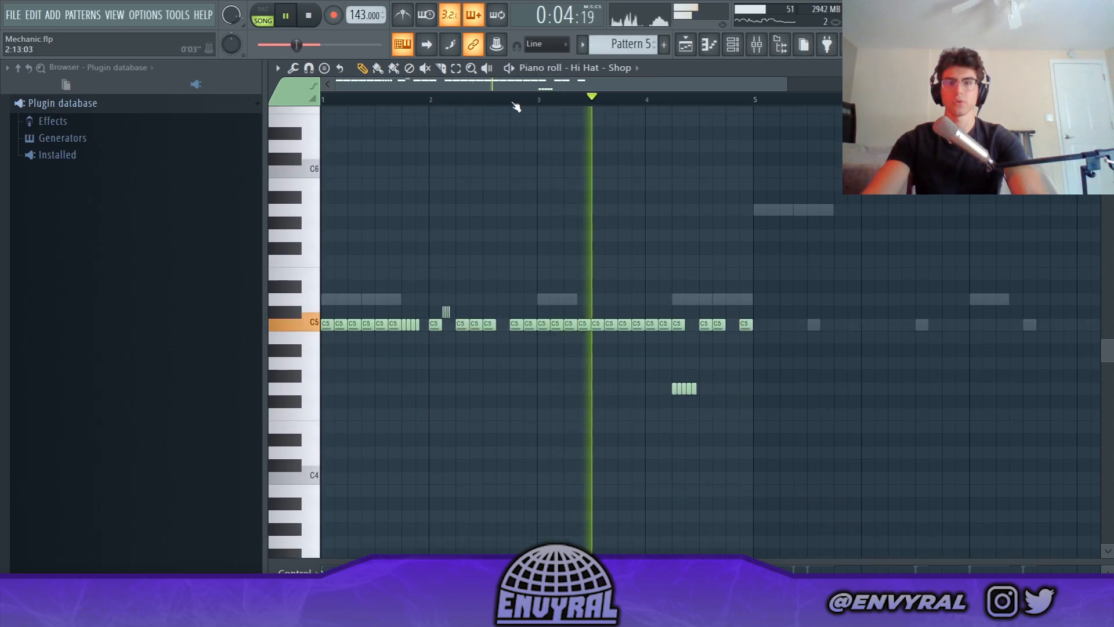
scroll(516, 107, "up", 3)
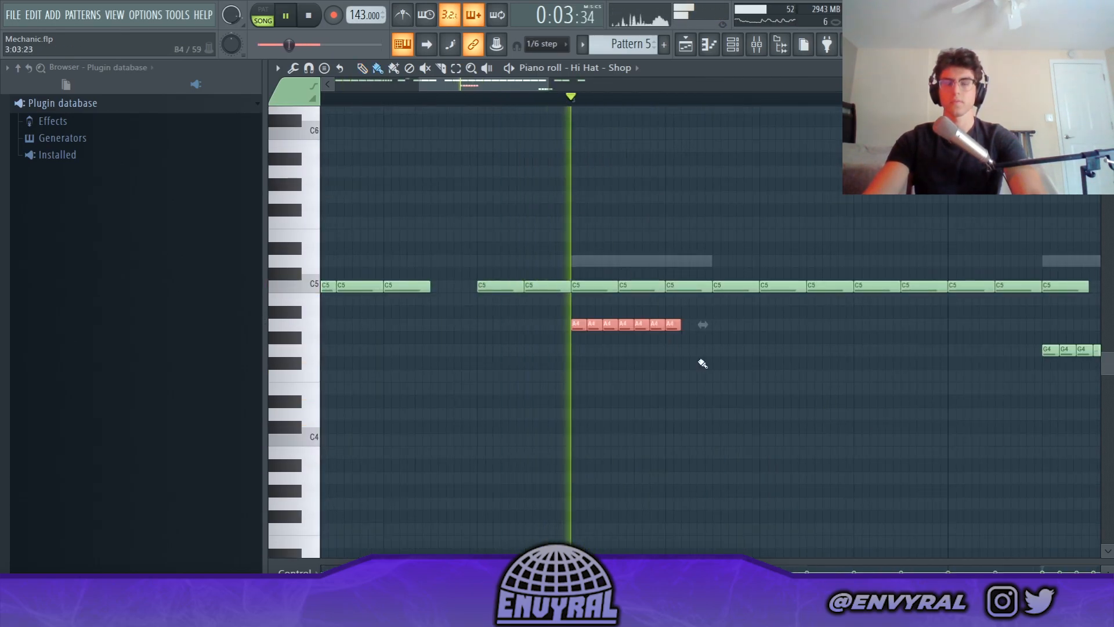
Delete the last hit of the A4 roll at the start of bar 3, save the project, and play from mid bar 2
right_click(676, 324)
key("ctrl+s")
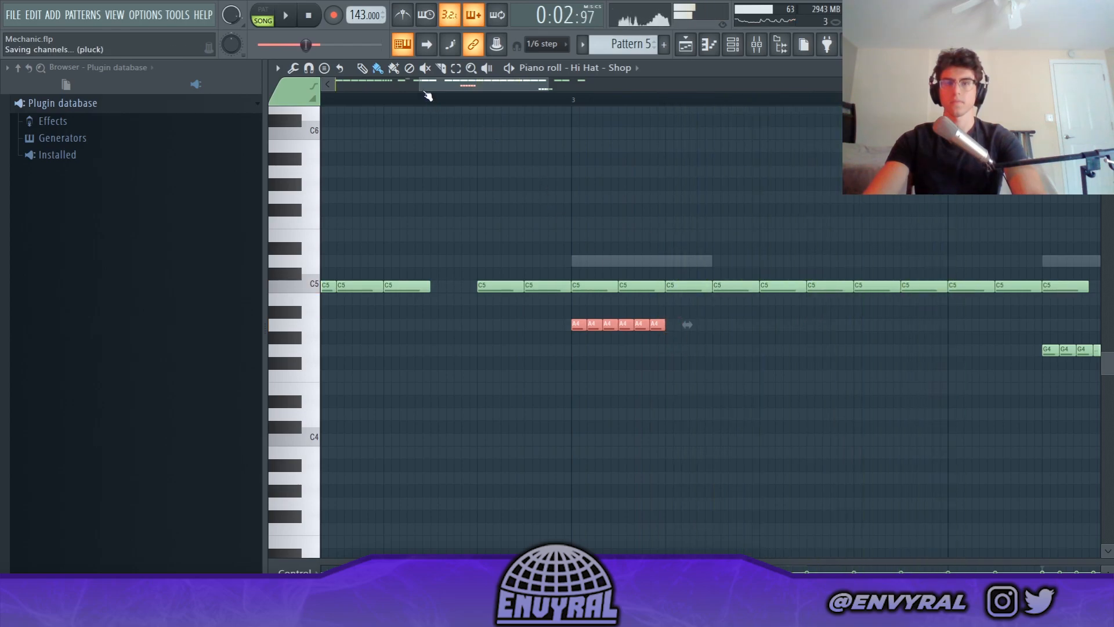
left_click_drag(419, 86, 391, 93)
left_click(502, 102)
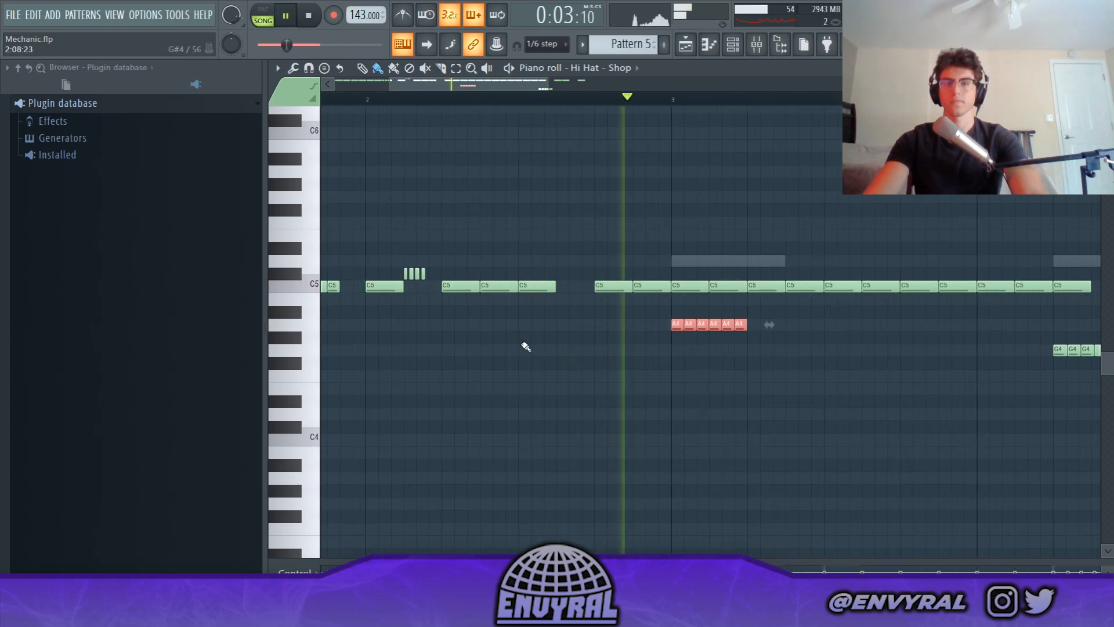
key("space")
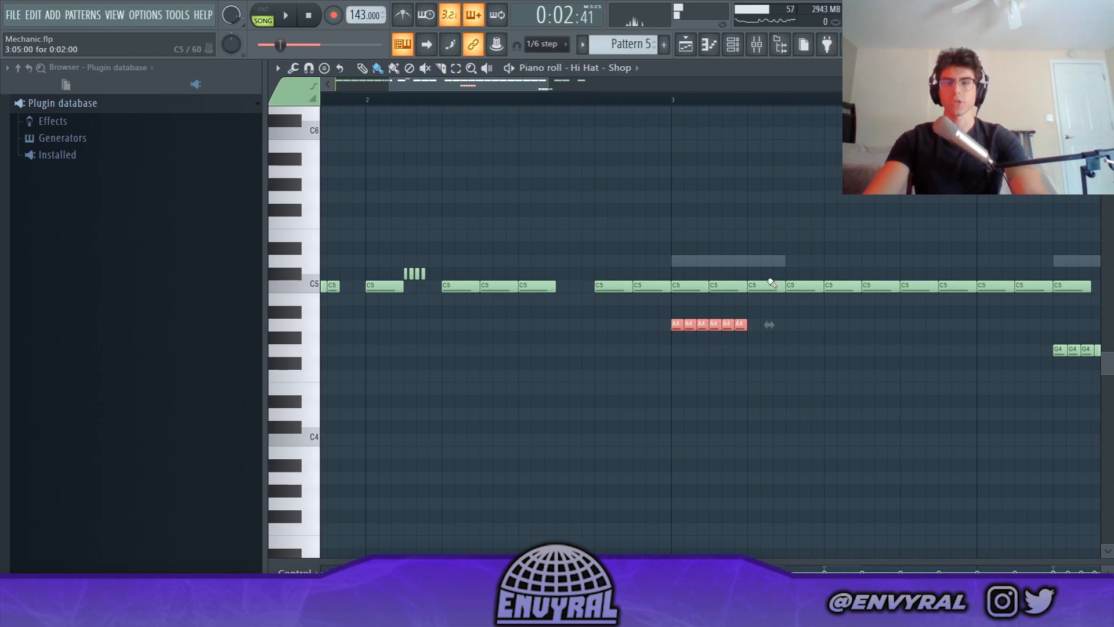
Open the Hi Hat - Shop #2 notes in the piano roll, add a six-hit A4 roll at the start of bar 3, and play it
left_click(733, 56)
right_click(487, 370)
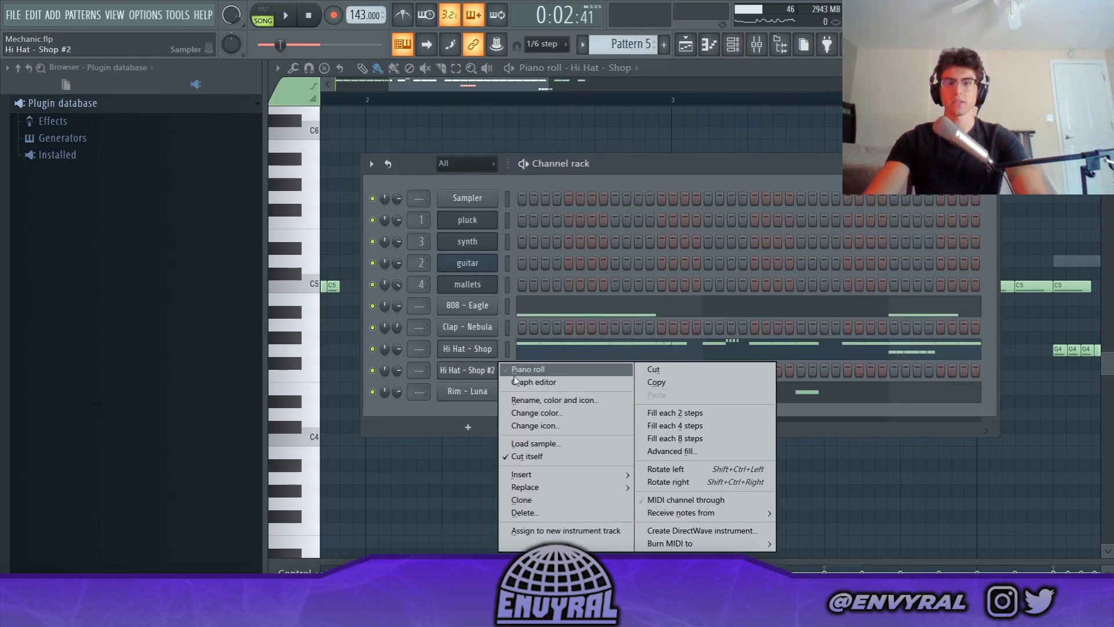
left_click(580, 369)
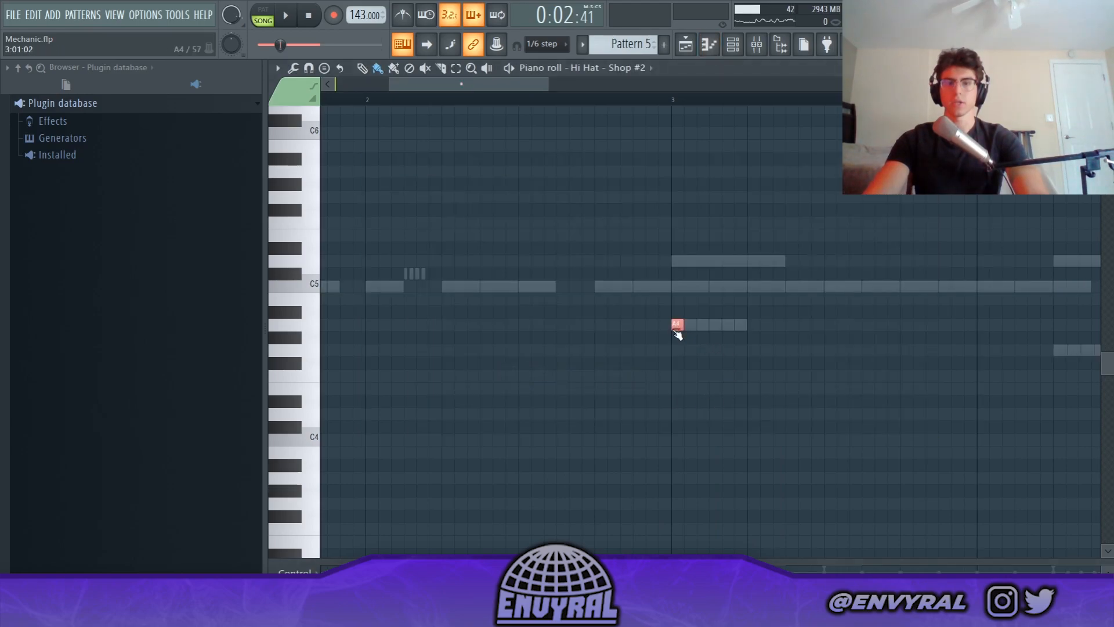
left_click(625, 100)
key("space")
key("space")
left_click_drag(390, 85, 335, 85)
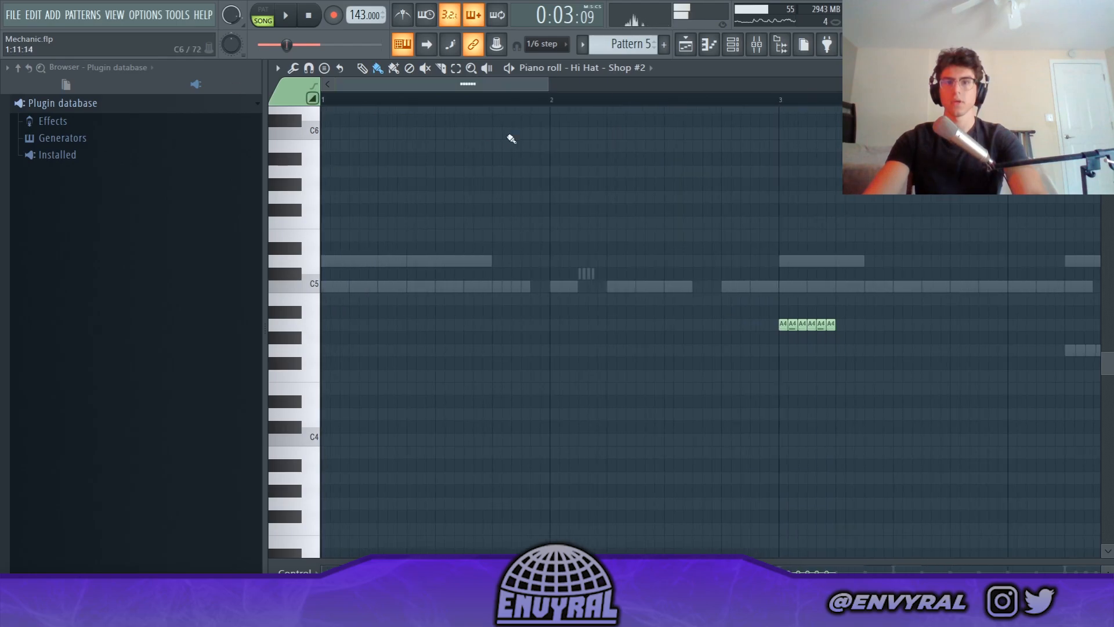
Transpose the six-hit A4 roll of Hi Hat - Shop #2 in bar 3 up three semitones to C5
left_click(735, 50)
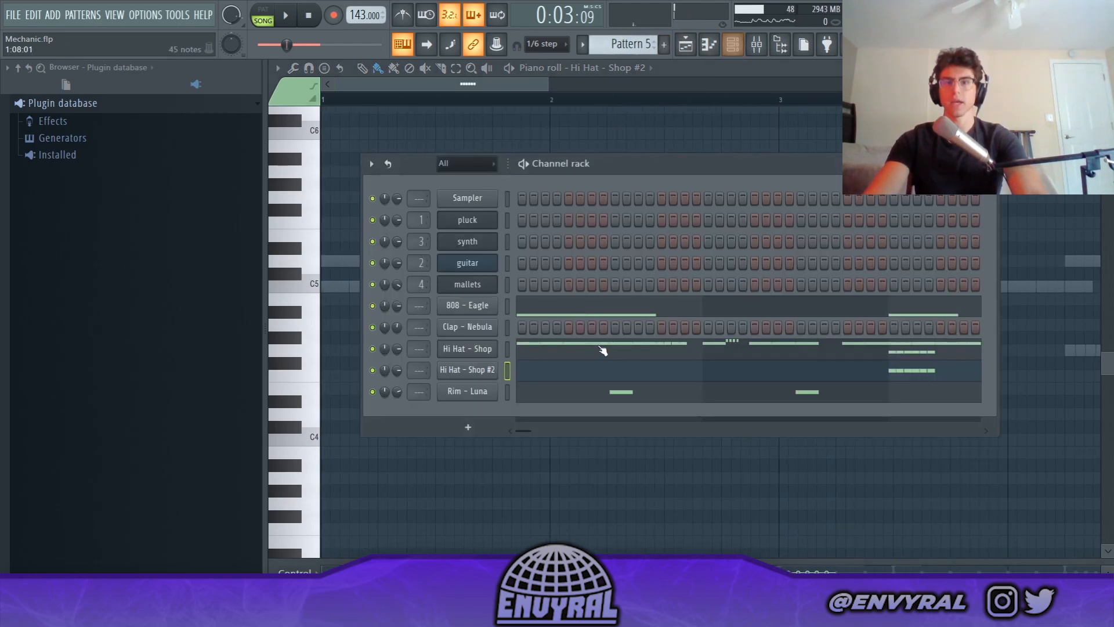
left_click(606, 377)
key("ctrl+e")
left_click_drag(749, 313, 858, 325)
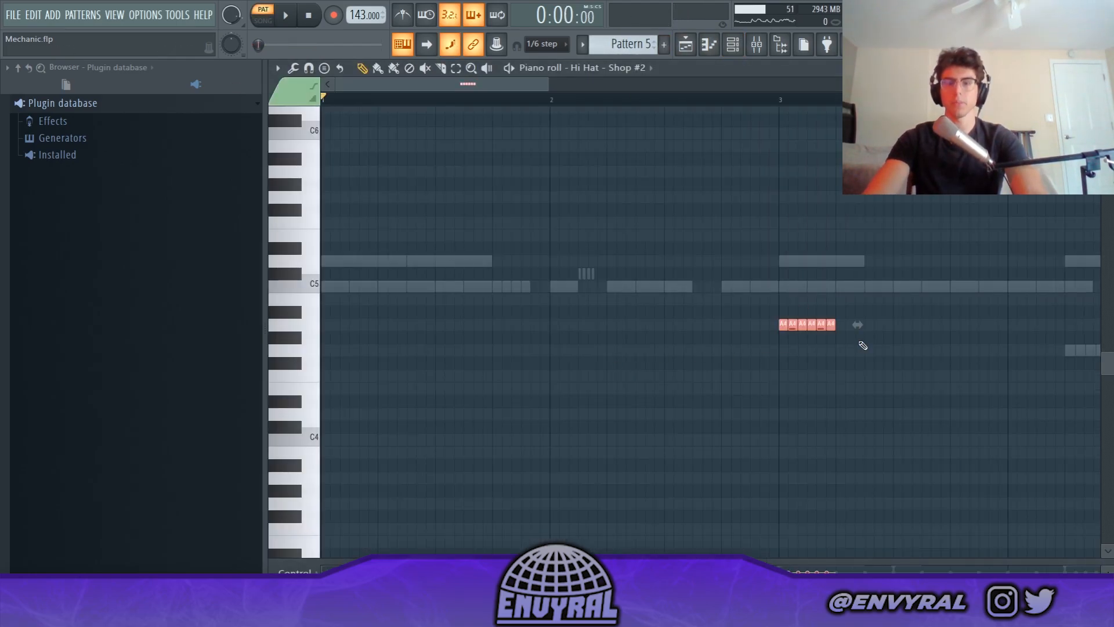
key("Up")
key("Up")
key("Up")
key("ctrl+d")
key("l")
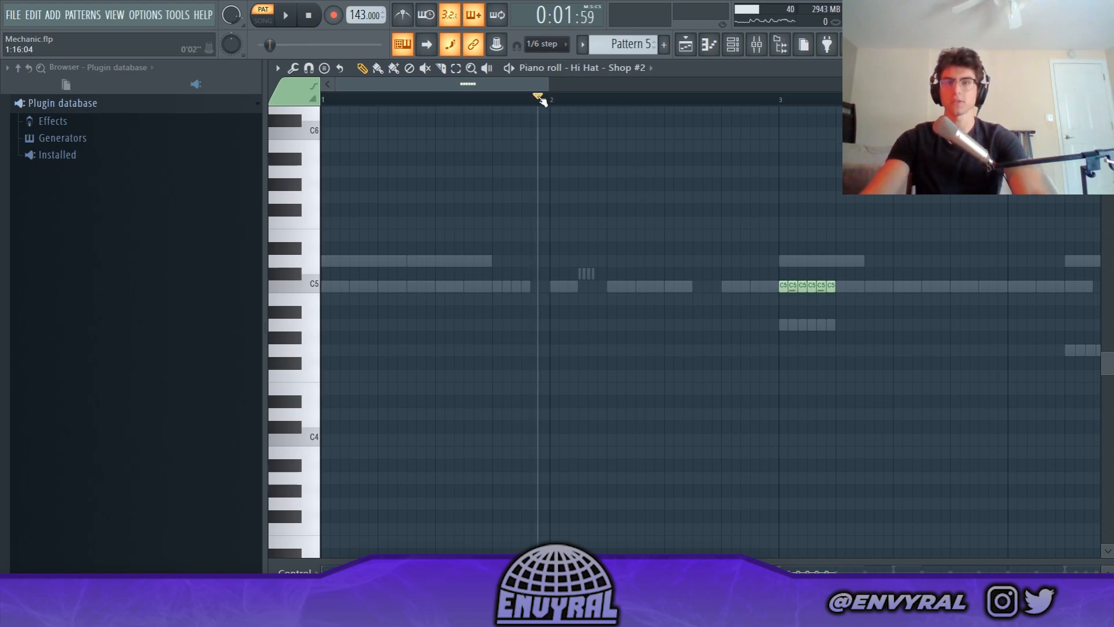
Play the pattern, delete the first three hits of the C5 roll in bar 3, and replay the passage
key("space")
left_click_drag(462, 84, 509, 81)
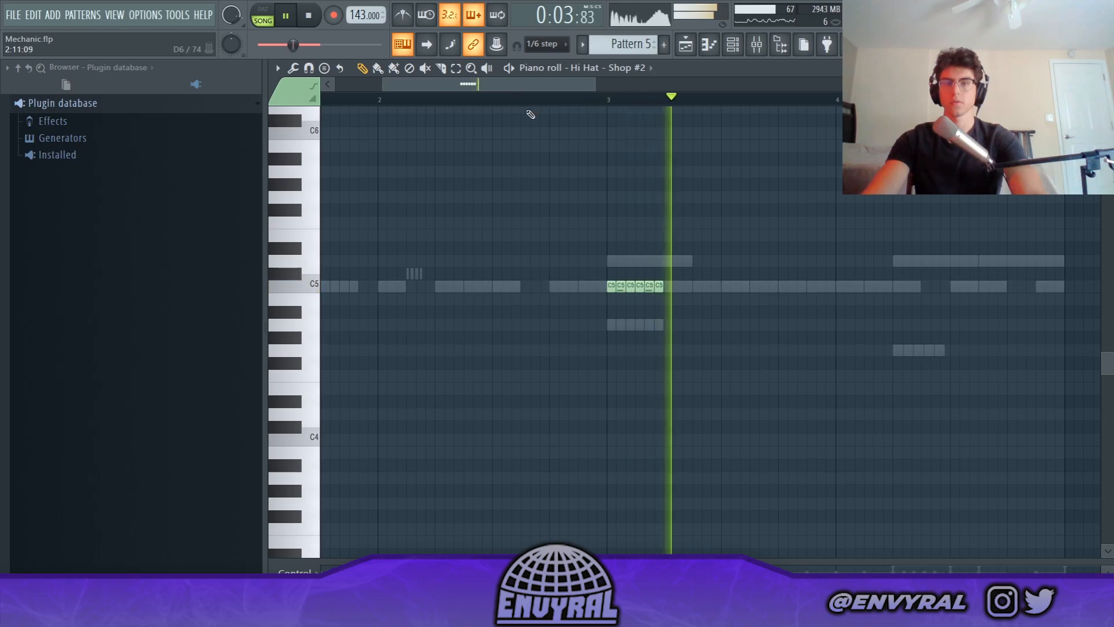
right_click(659, 285)
left_click(534, 99)
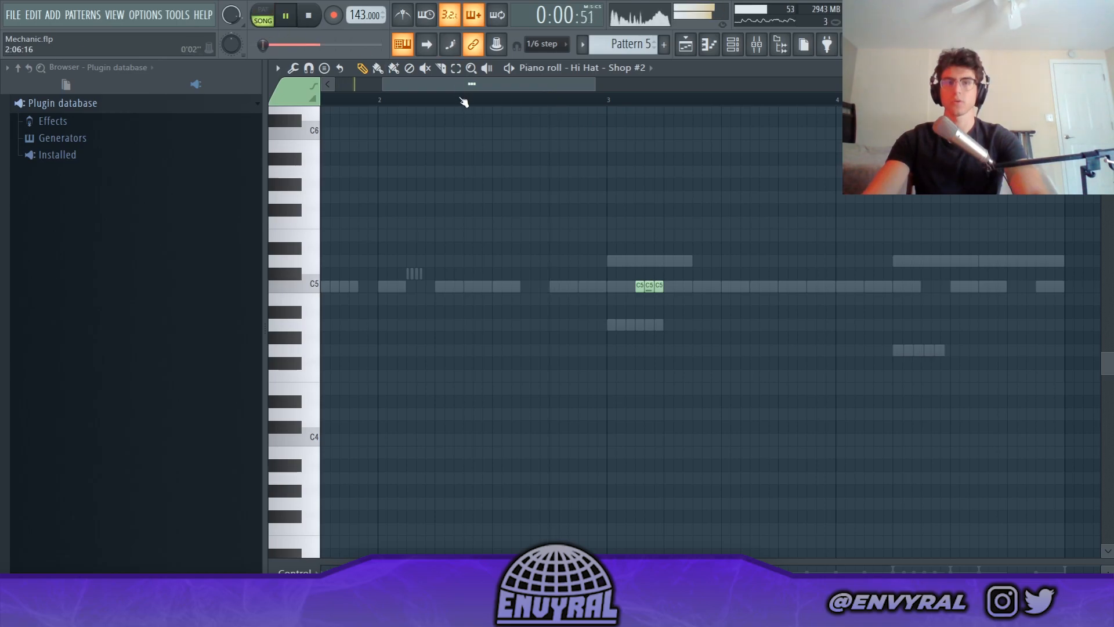
left_click(462, 99)
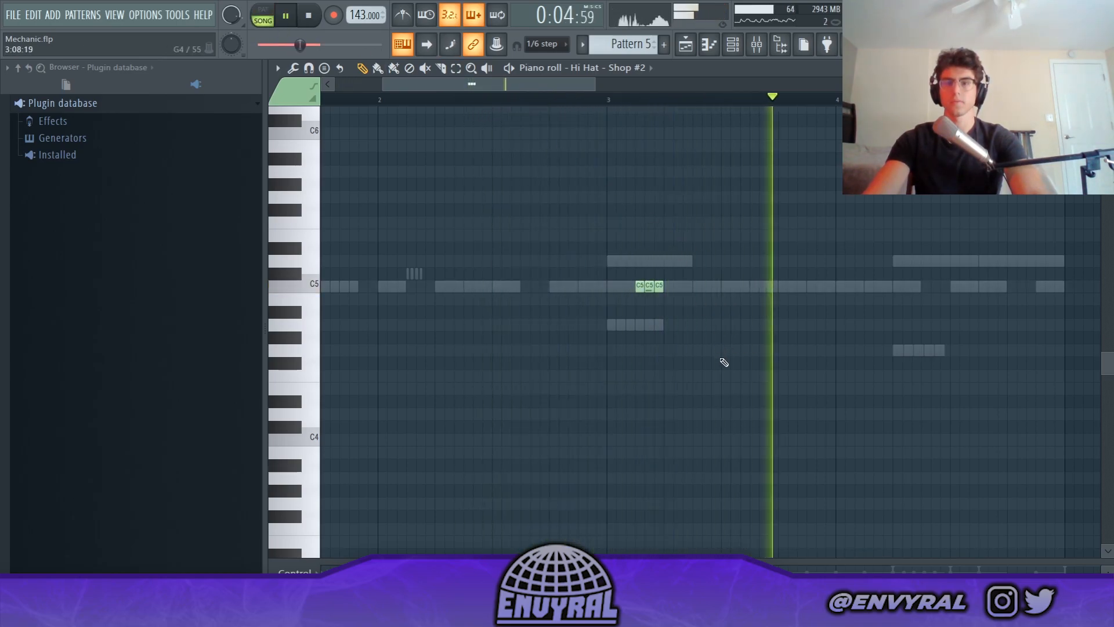
Paint a four-hit D5 roll late in bar 4 of Hi Hat - Shop #2, with a single C5 hit after it
left_click(769, 375)
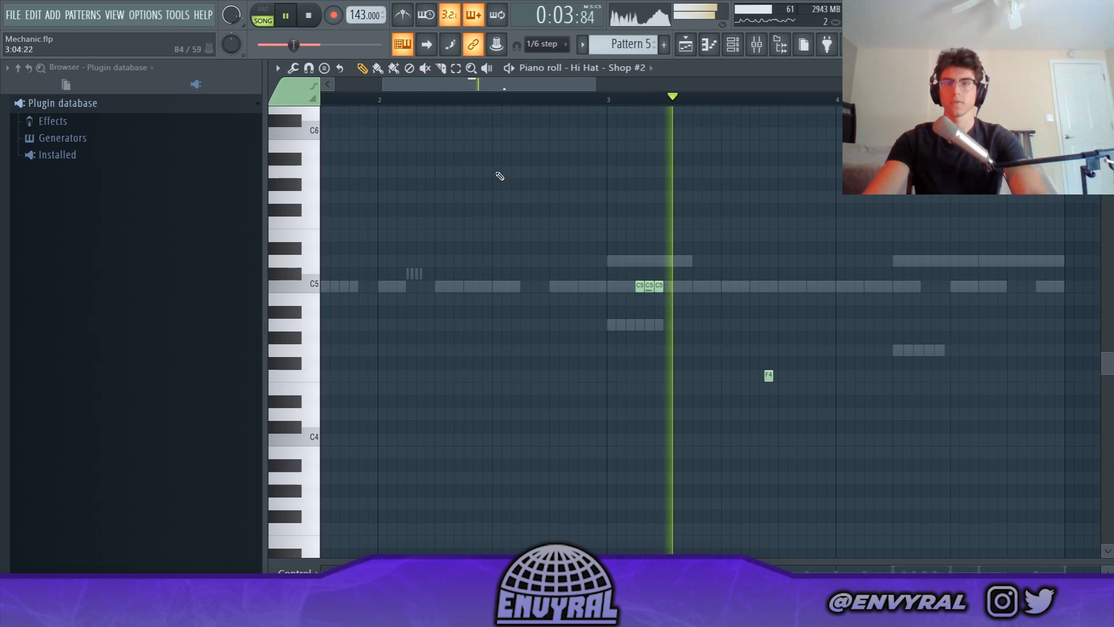
left_click(378, 67)
key("space")
right_click(769, 376)
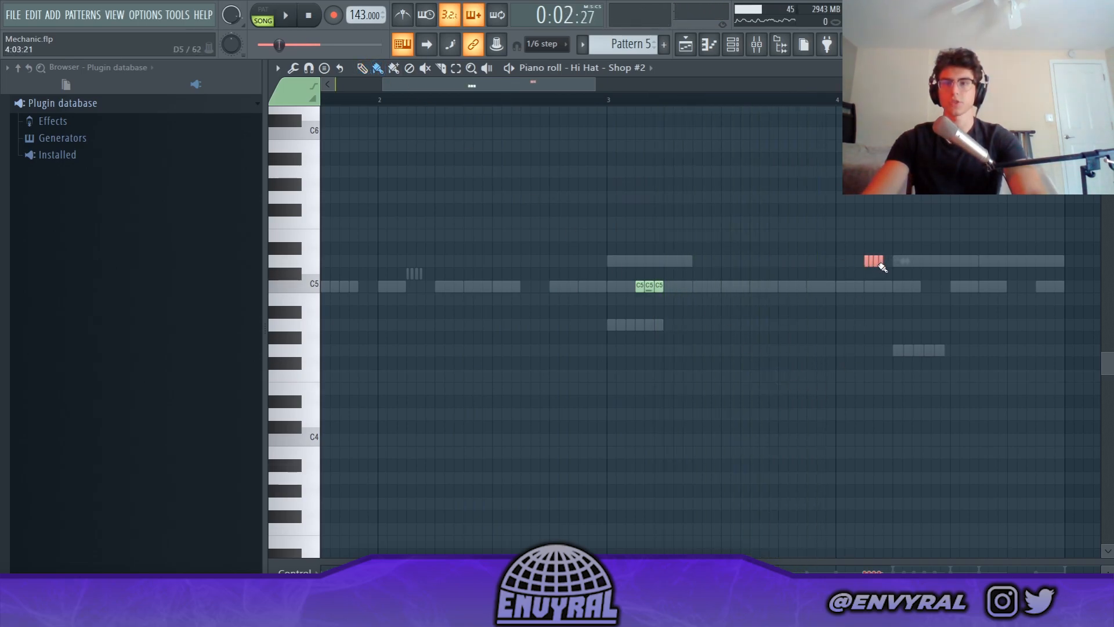
left_click(600, 97)
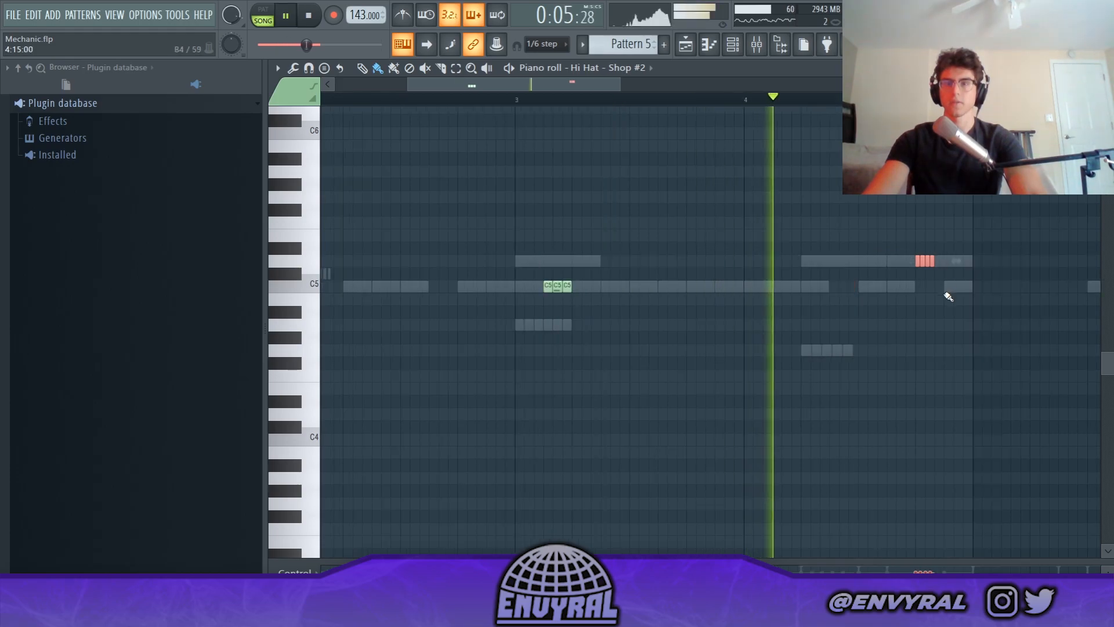
left_click(947, 289)
Set the snap to 1/6 step and replace the six-hit C#5 roll in bar 6 with four spaced C#5 hits
key("l")
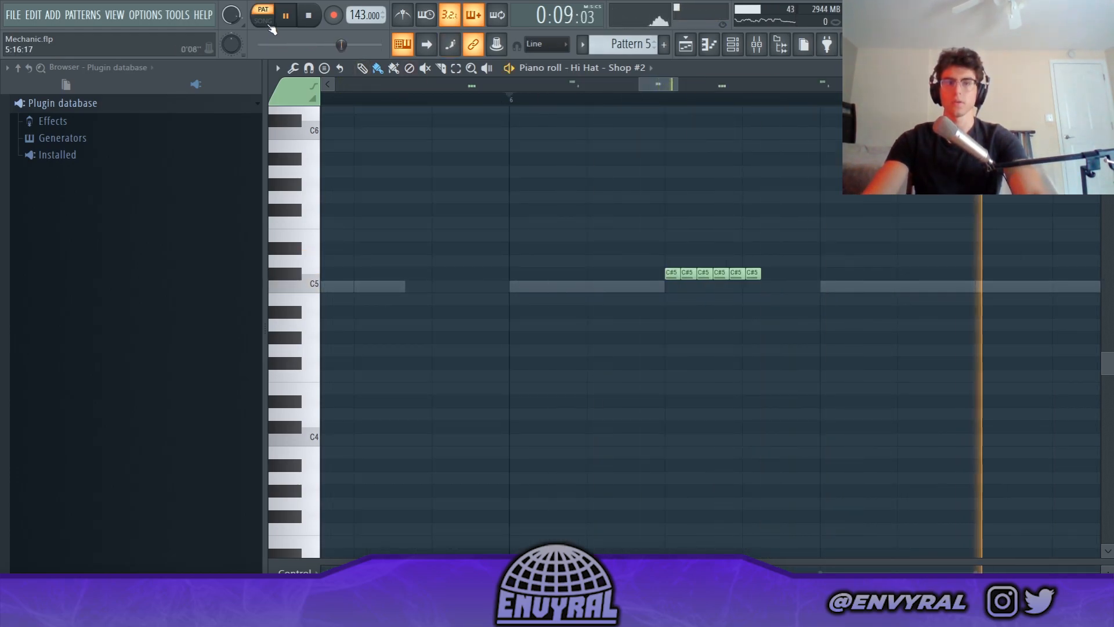
key("l")
right_click(673, 273)
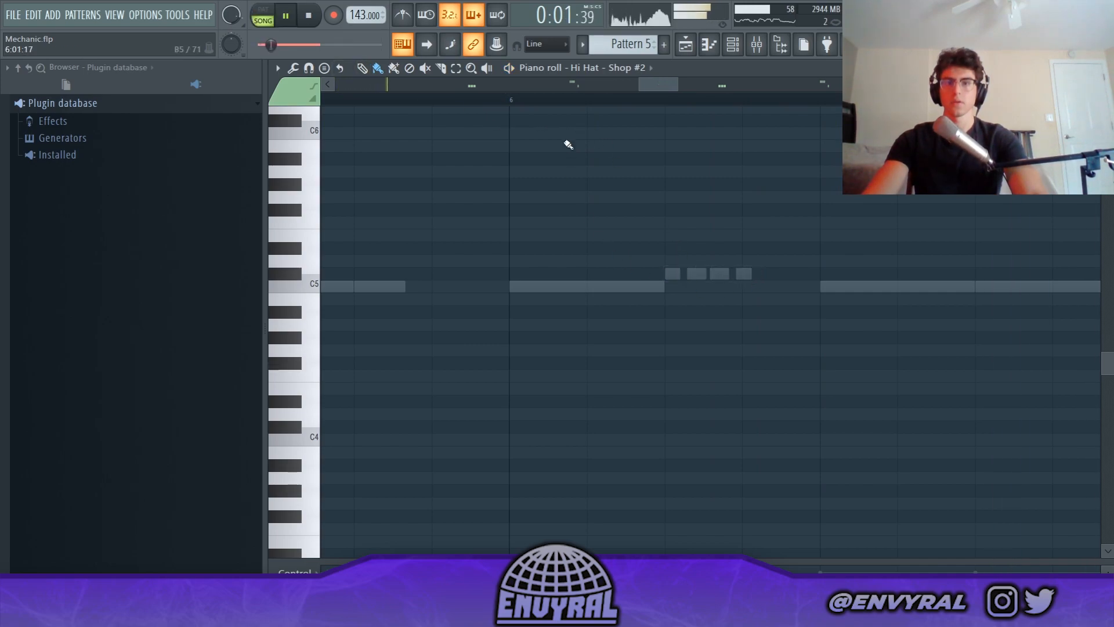
left_click(547, 47)
left_click(549, 105)
key("space")
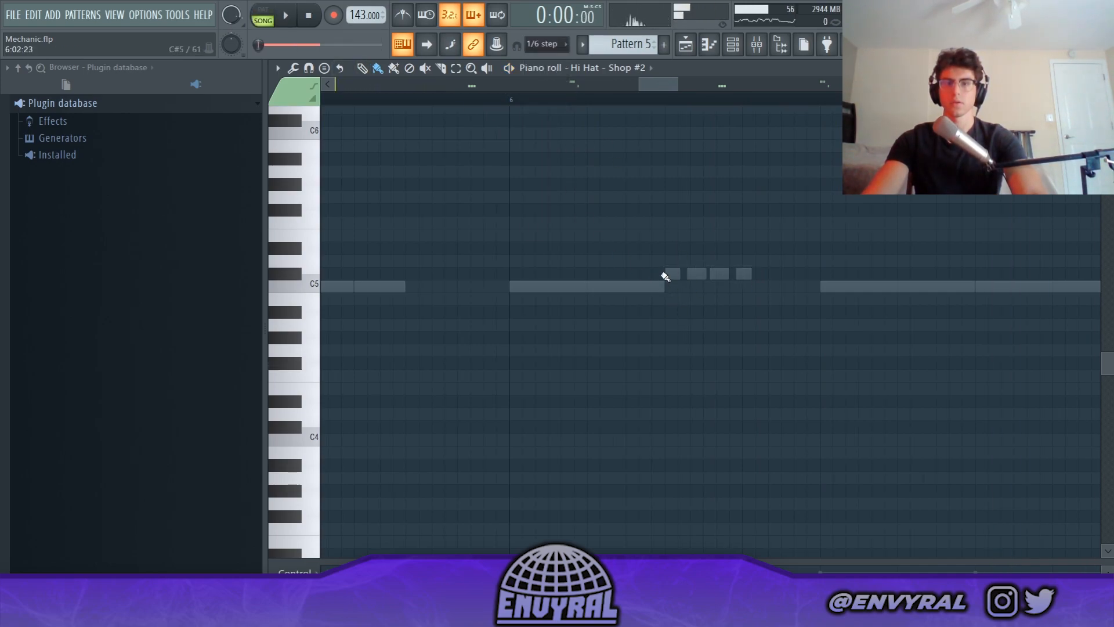
key("space")
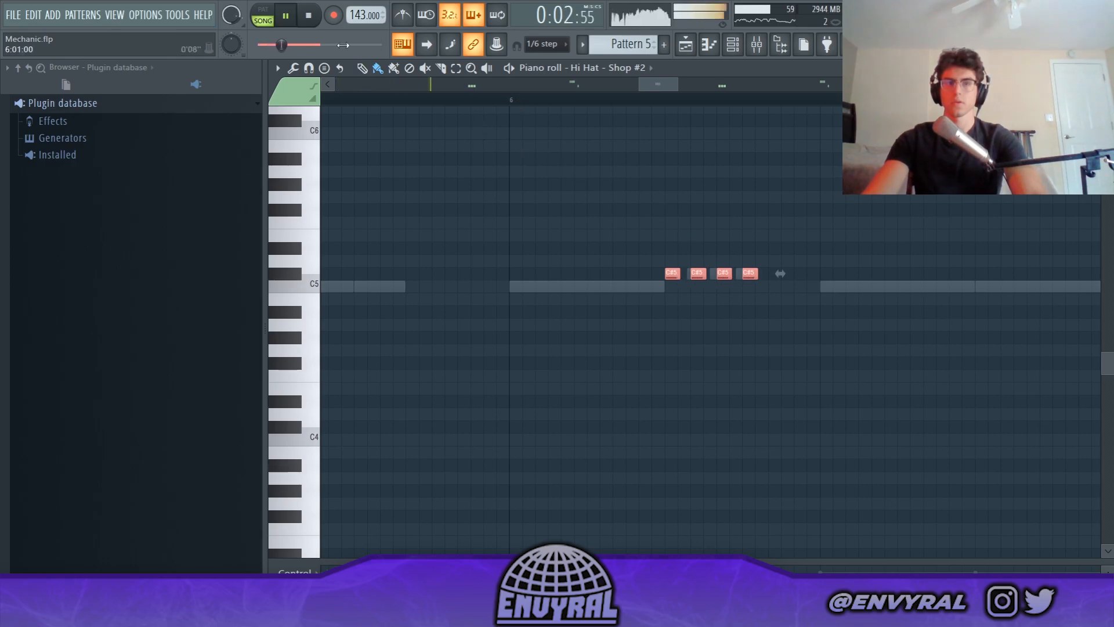
Swap the four C#5 hits in bar 6 for three spaced C#5 hits at the start of the bar
left_click_drag(640, 85, 256, 119)
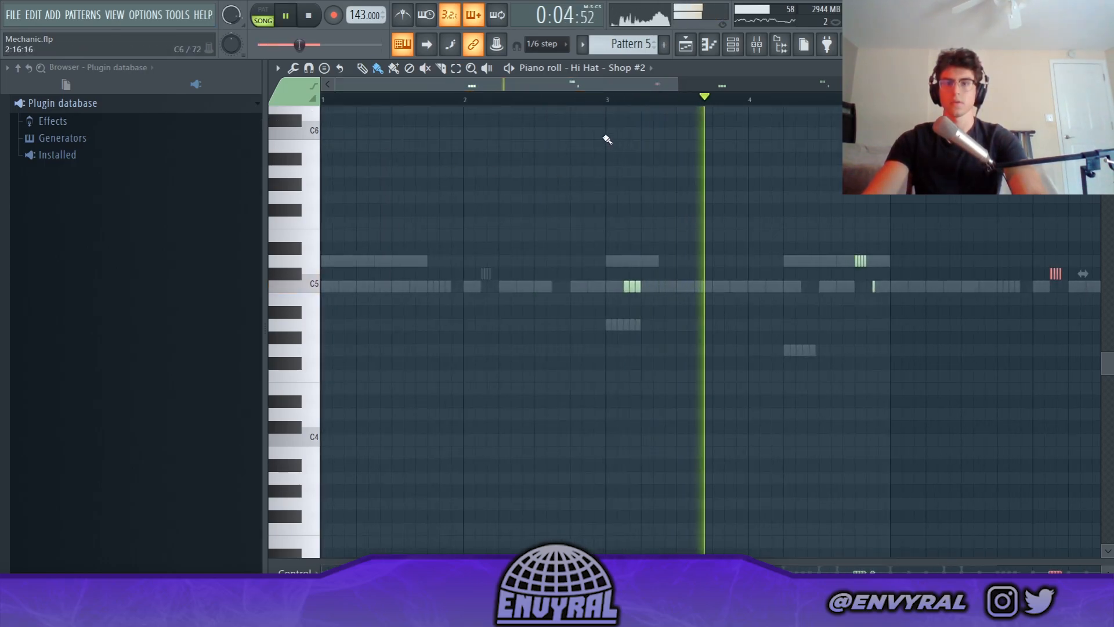
left_click_drag(628, 88, 707, 89)
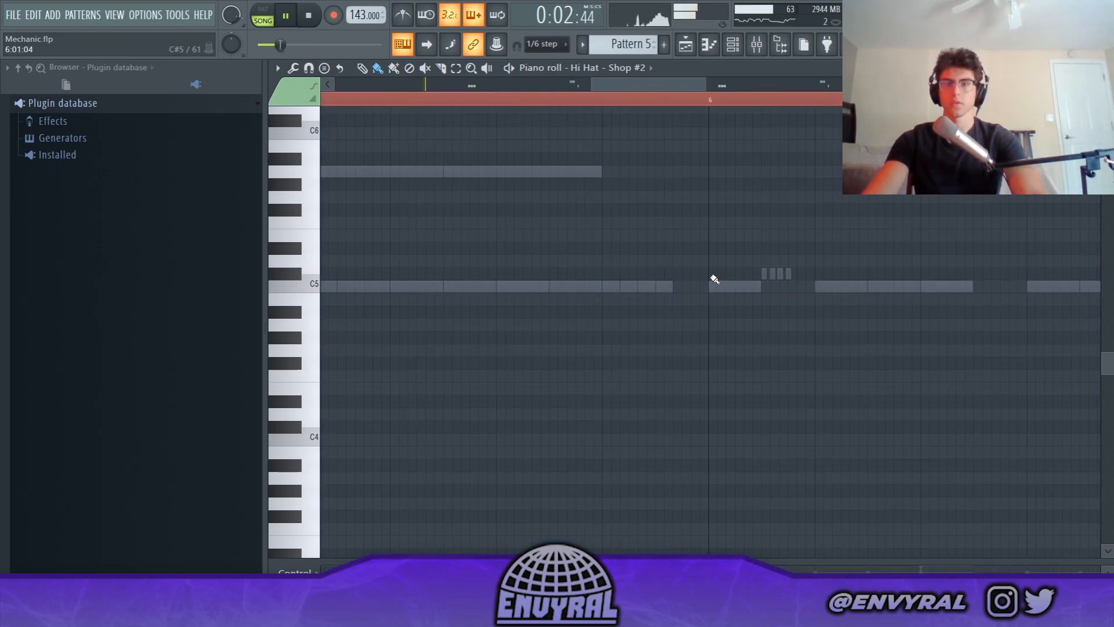
mouse_move(715, 279)
left_mouse_down()
mouse_move(812, 286)
mouse_move(714, 280)
left_mouse_up()
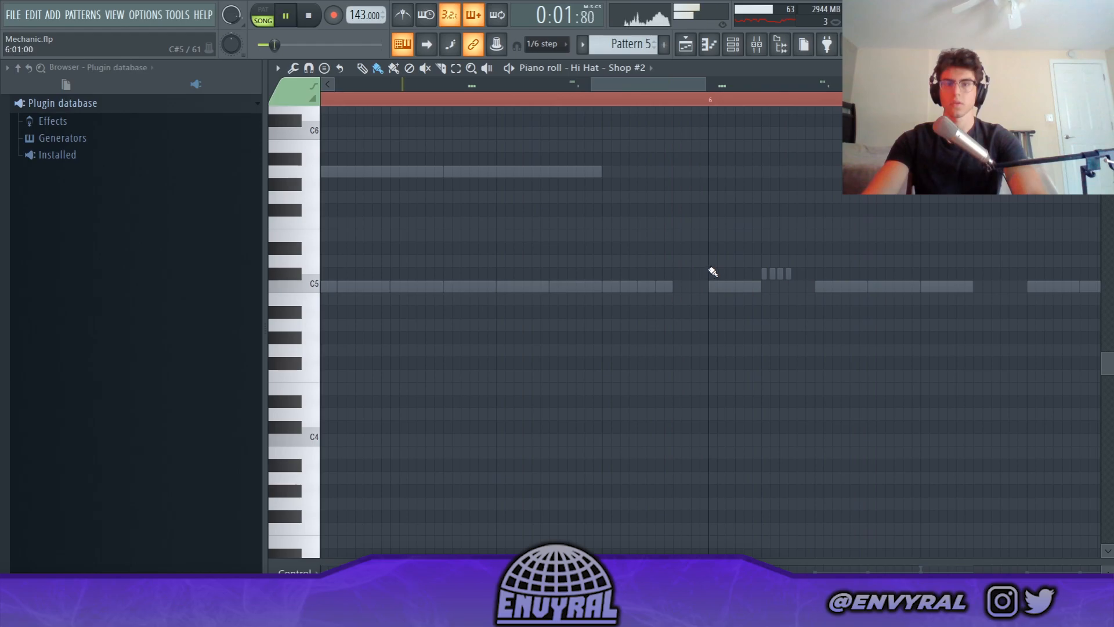
left_click_drag(712, 273, 751, 274)
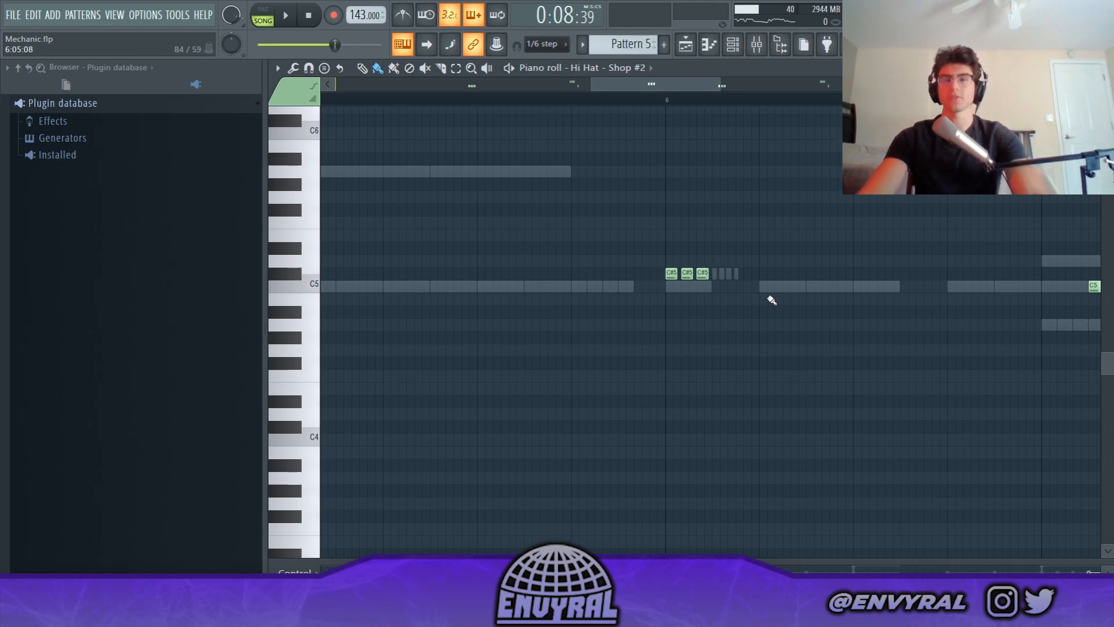
Replace the three-hit C5 roll early in bar 7 with a four-hit C5 roll in the bar's second half, and play it
key("space")
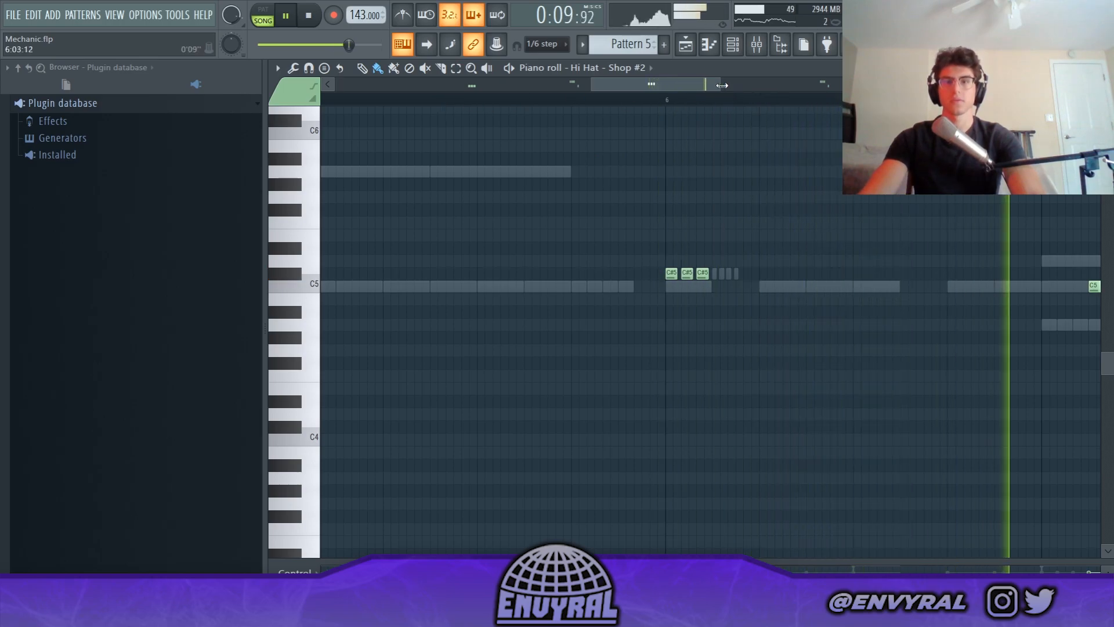
left_click_drag(721, 85, 835, 85)
key("space")
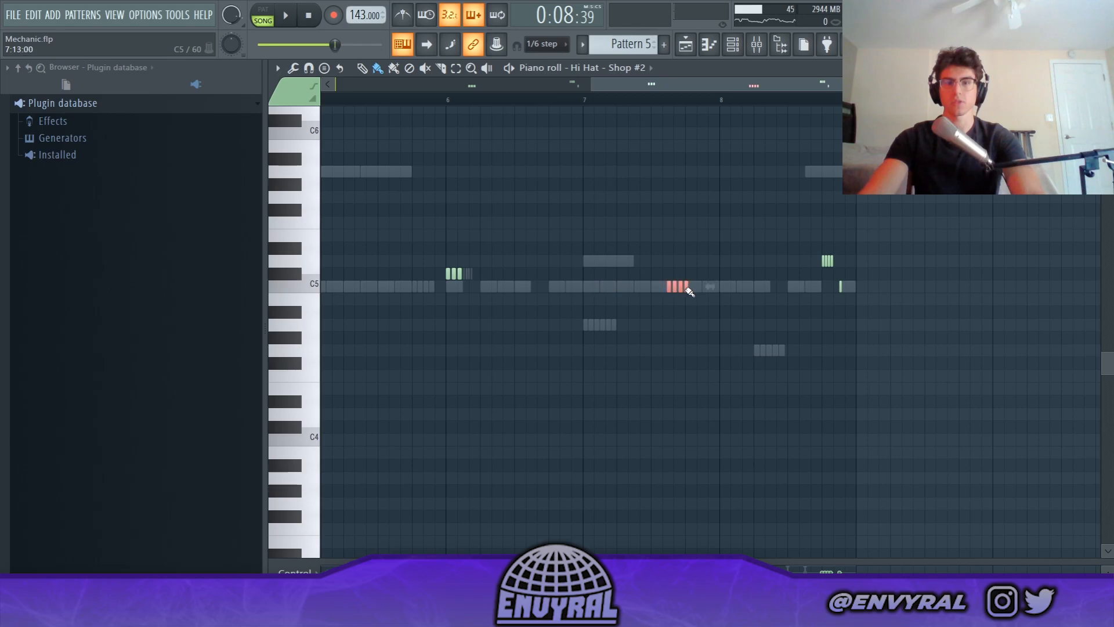
key("space")
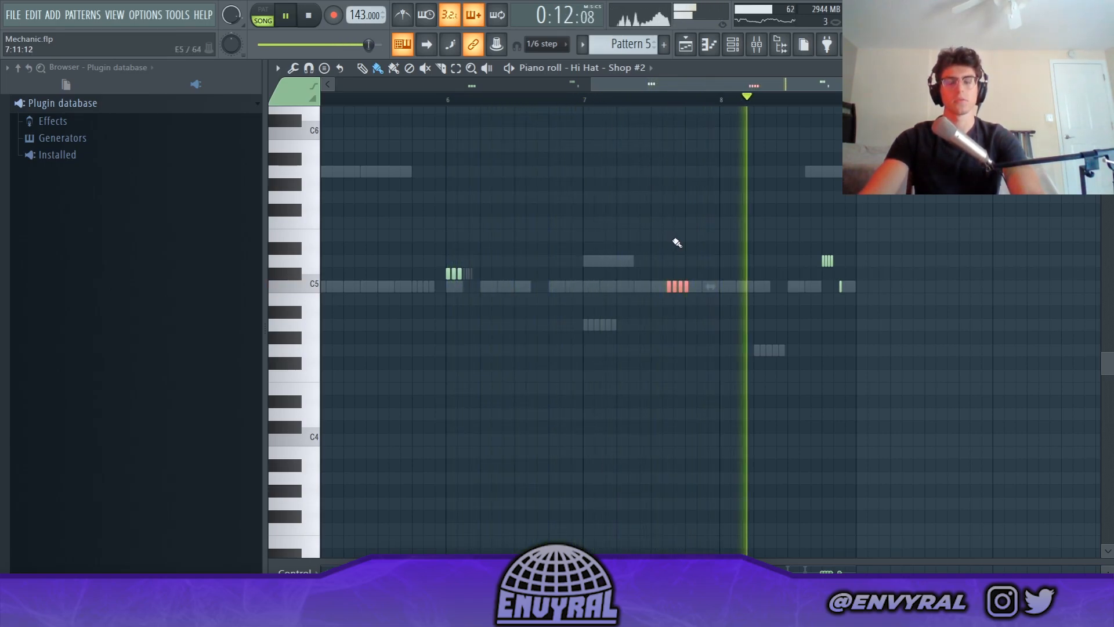
key("space")
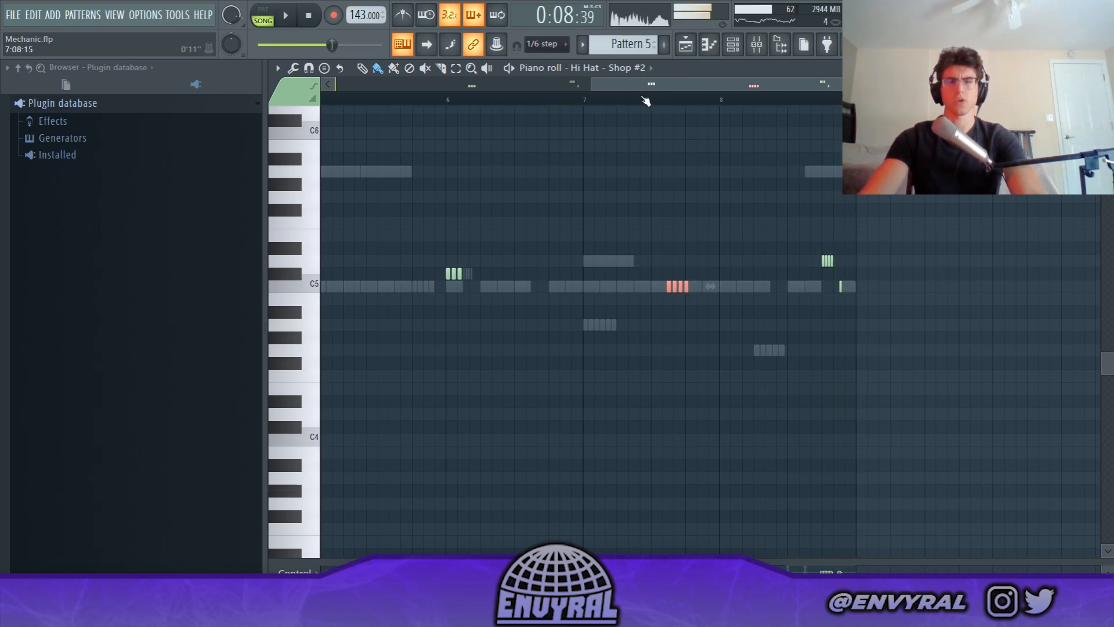
Check the sample settings of the Hi Hat - Shop #2 channel and close them
left_click(689, 47)
double_click(575, 246)
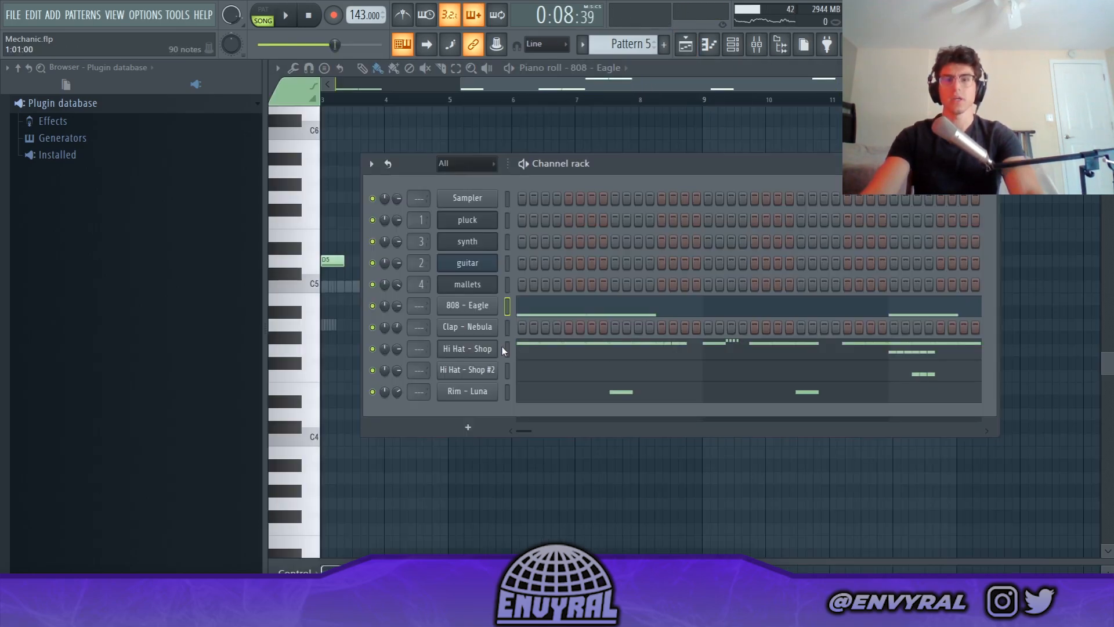
left_click(507, 373)
left_click(467, 370)
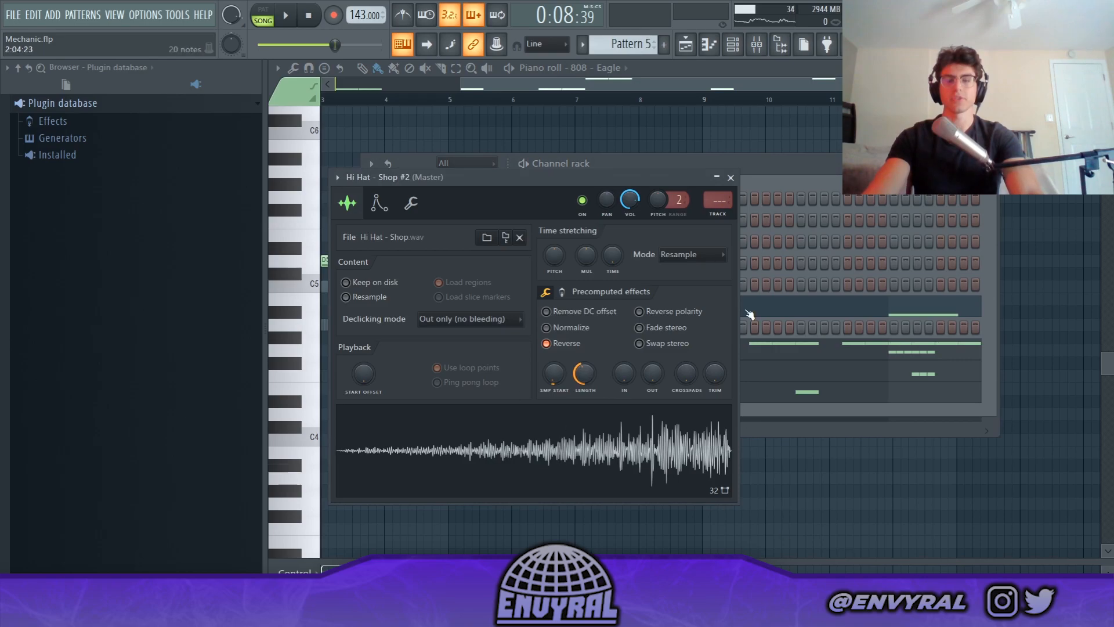
left_click(730, 178)
Open the Hi Hat - Shop notes in the piano roll and highlight bars 1 to 4 to review the repeated section
left_click(722, 352)
left_click_drag(549, 87, 322, 93)
scroll(580, 116, "up", 3)
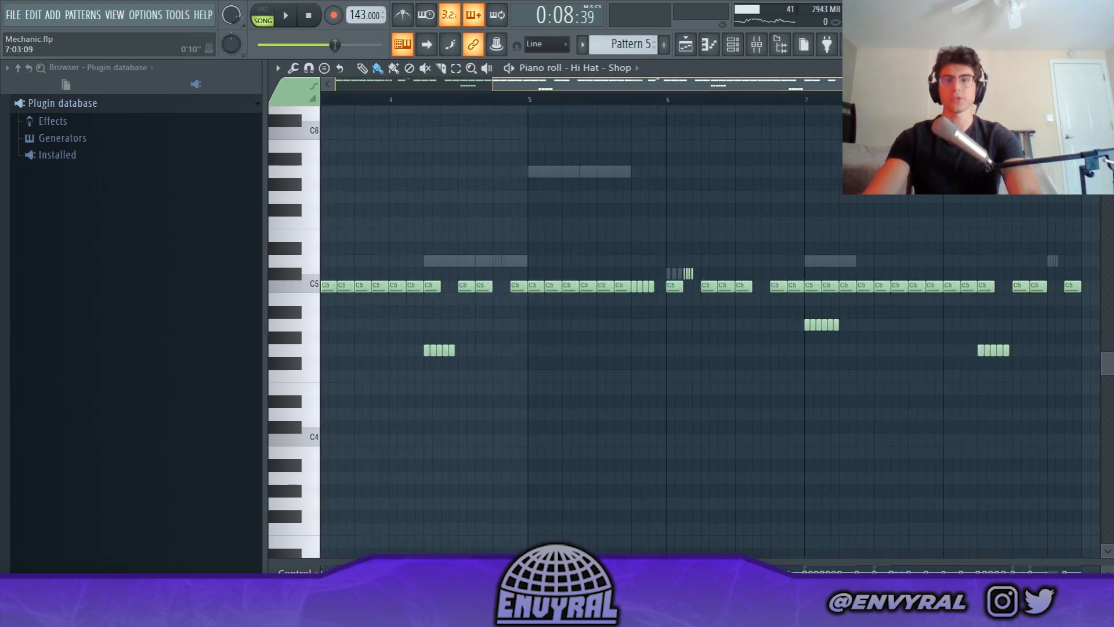
scroll(348, 93, "down", 2)
left_click_drag(492, 84, 332, 87)
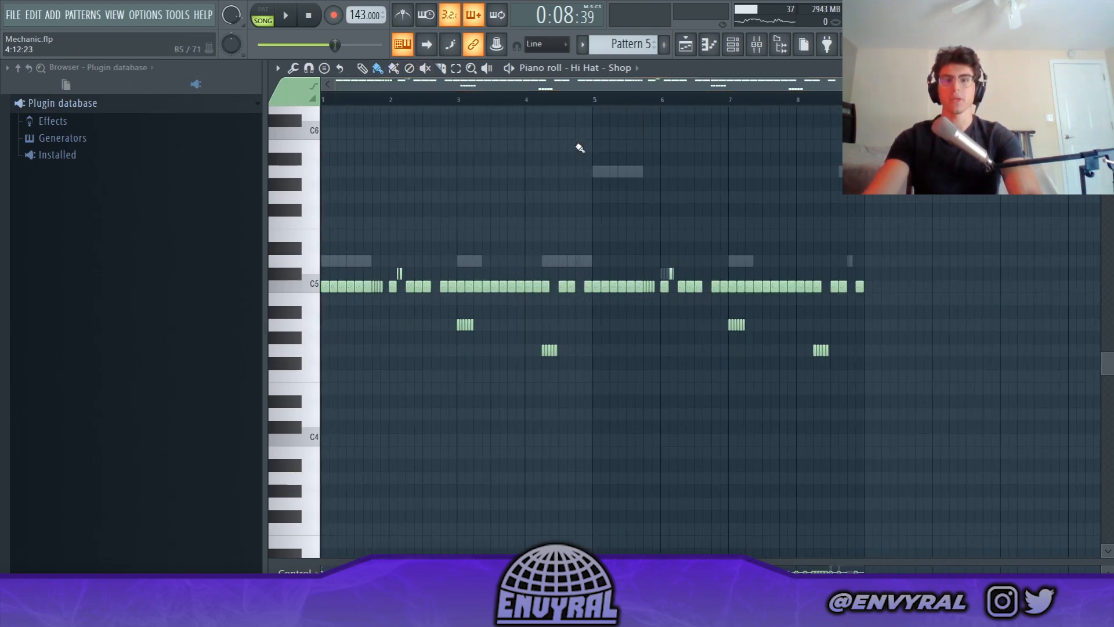
left_click_drag(595, 100, 1, 193)
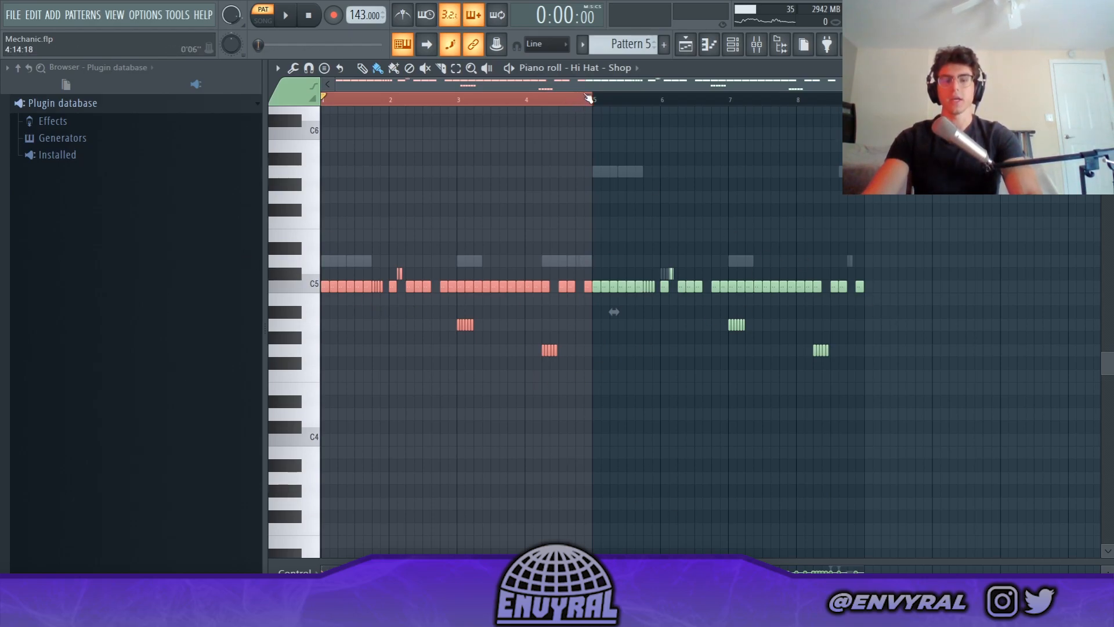
left_click(740, 134, "ctrl")
Play the Hi Hat - Shop part in song mode from the start of bar 5
scroll(717, 112, "up", 5)
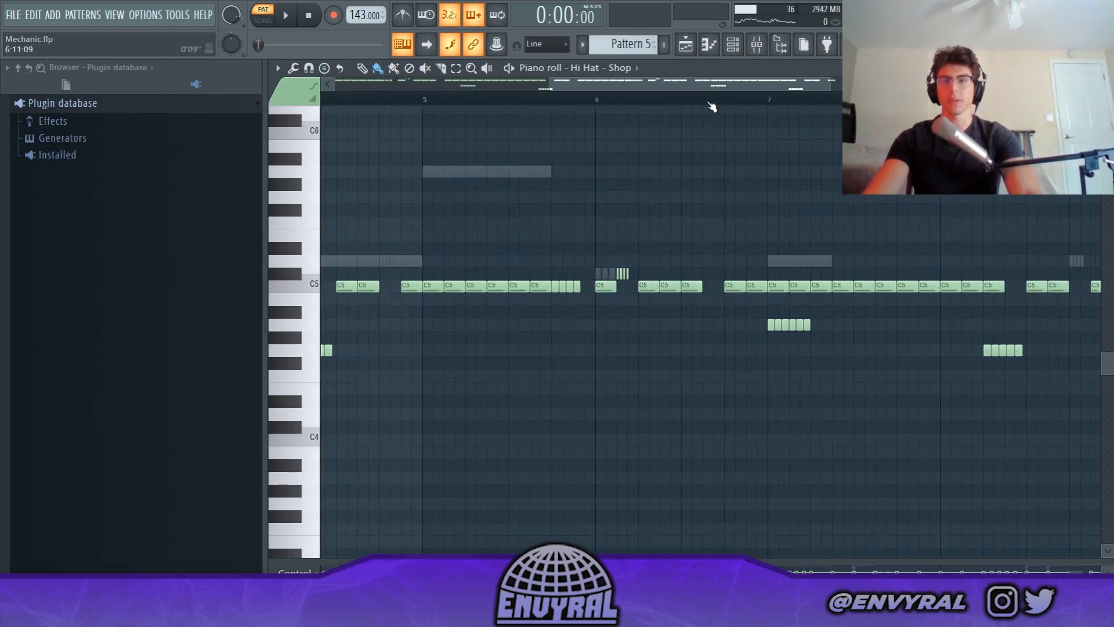
left_click_drag(413, 104, 434, 104)
key("space")
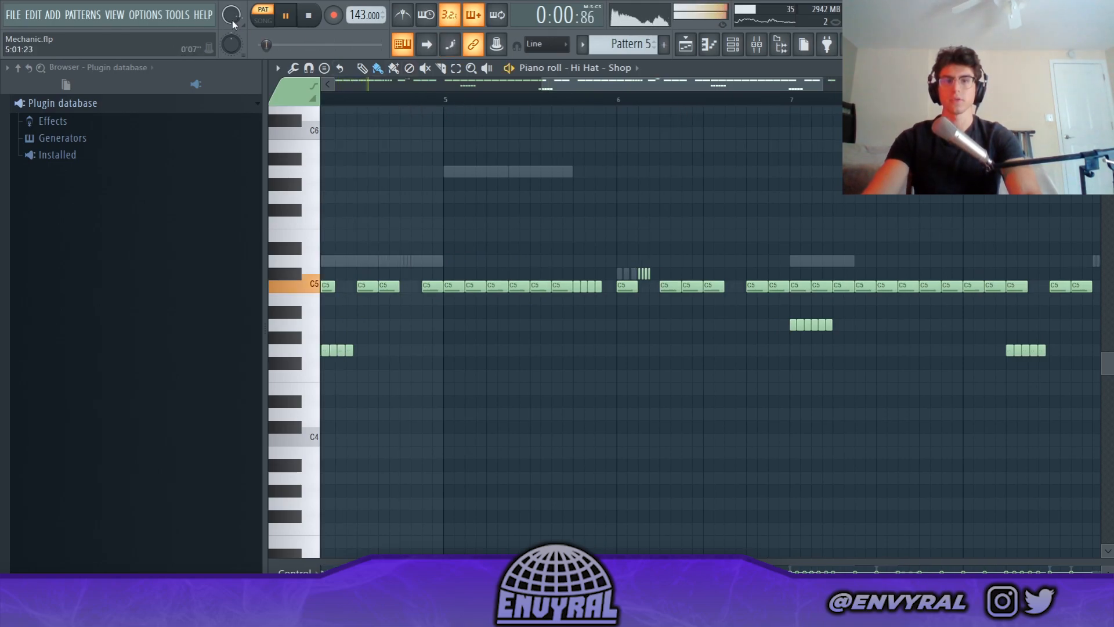
left_click(263, 19)
left_click(442, 101)
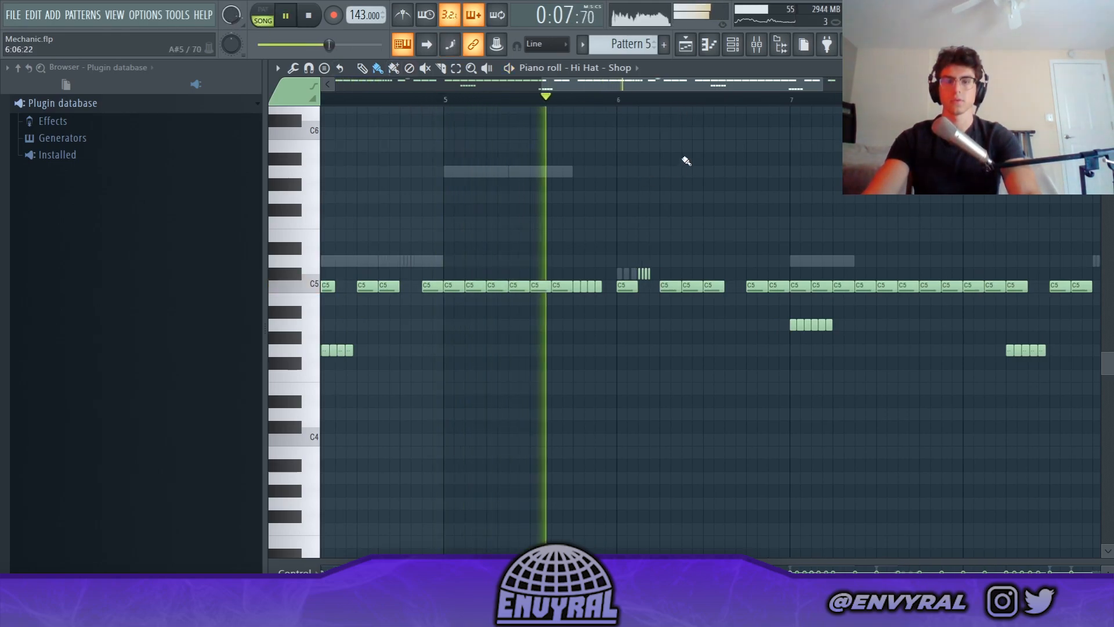
Listen through bars 6 to 8 and delete the low five-hit roll beneath the C5 hits in bar 8
left_click_drag(677, 89, 724, 93)
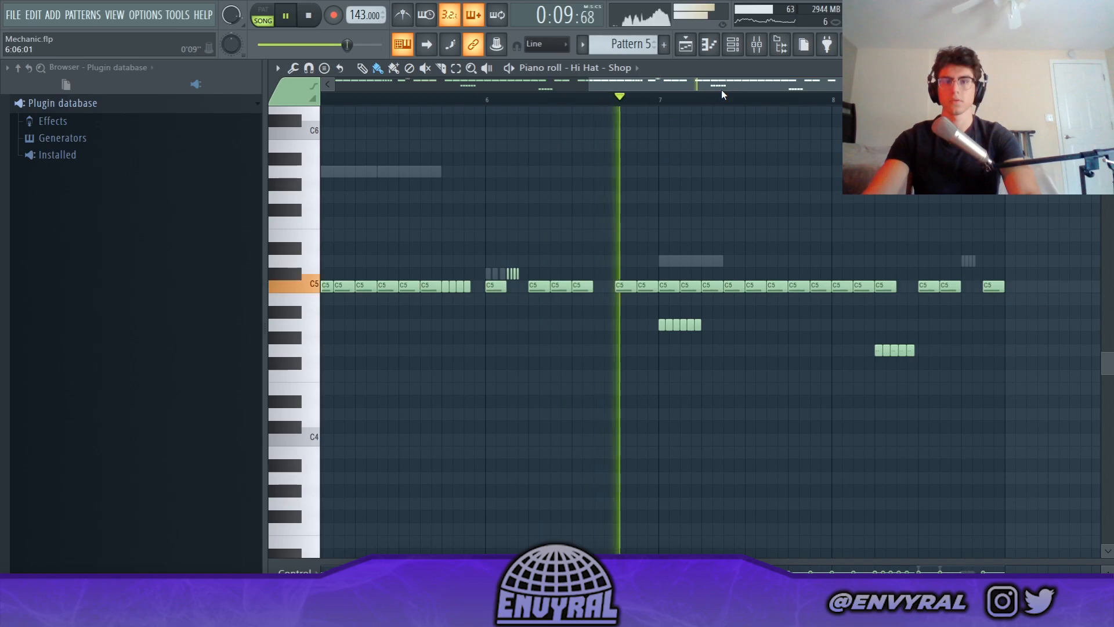
left_click_drag(754, 89, 773, 88)
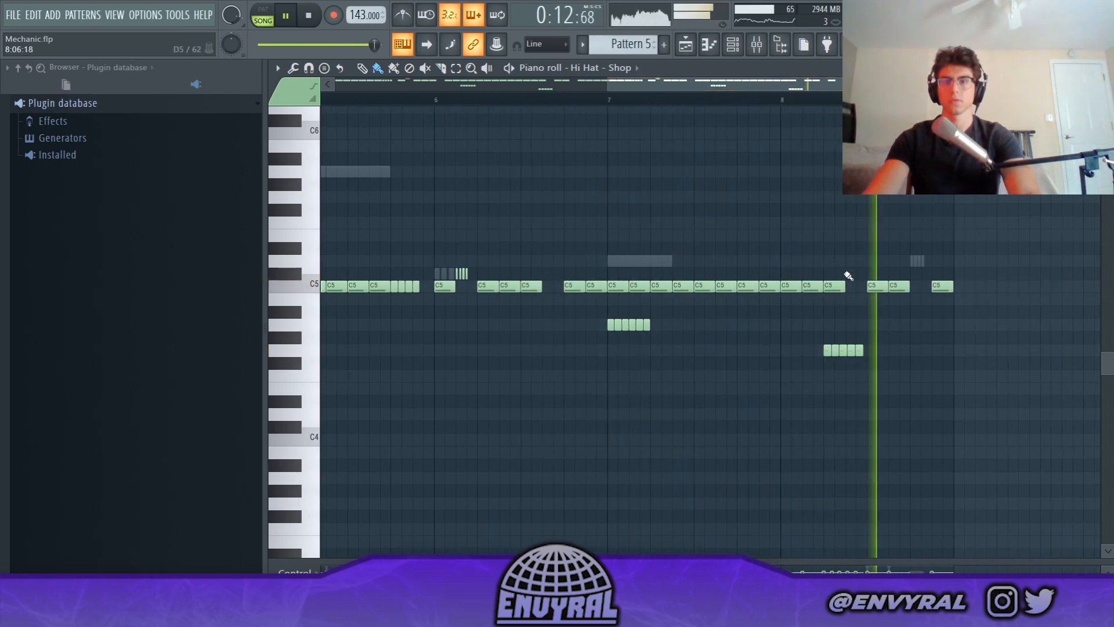
key("space")
right_click(859, 351)
right_click(851, 350)
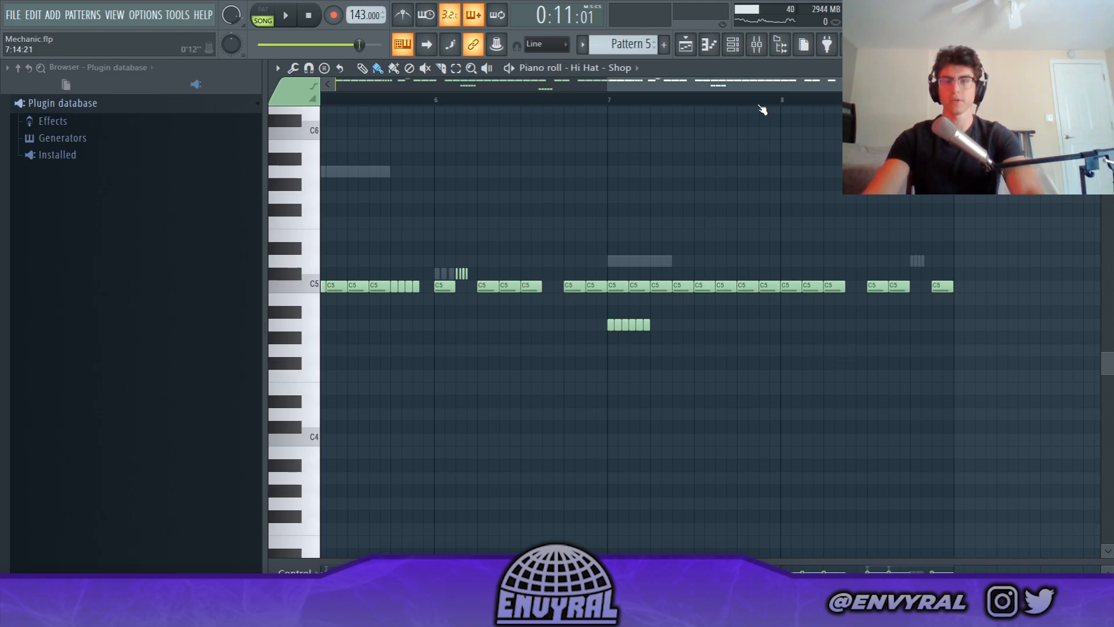
Replace the last C5 hit before the gap in bar 8 with a continuous 1/6-step C5 roll up to the next hit, and play it
scroll(760, 99, "up", 2)
left_click_drag(748, 91, 796, 87)
scroll(651, 105, "up", 2)
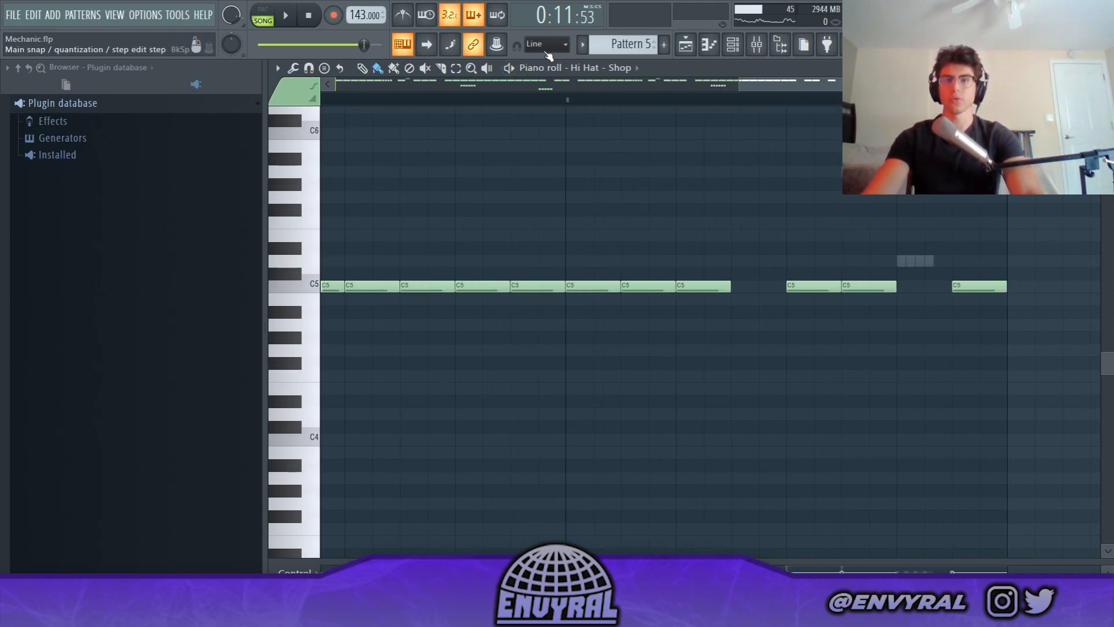
left_click(545, 43)
left_click(555, 107)
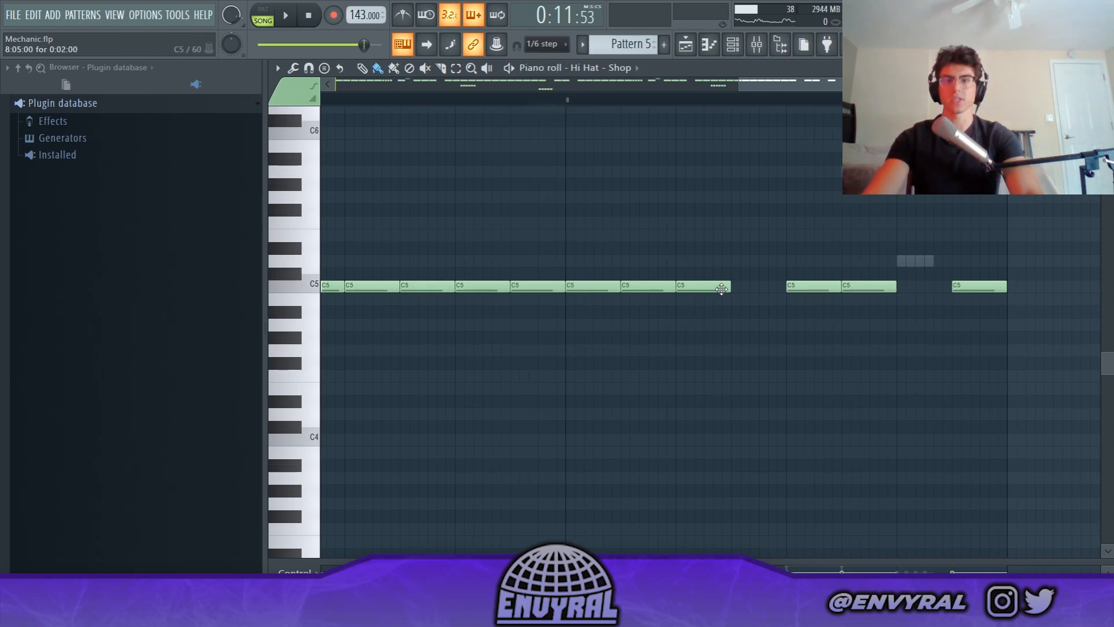
key("l")
left_click_drag(697, 267, 680, 316)
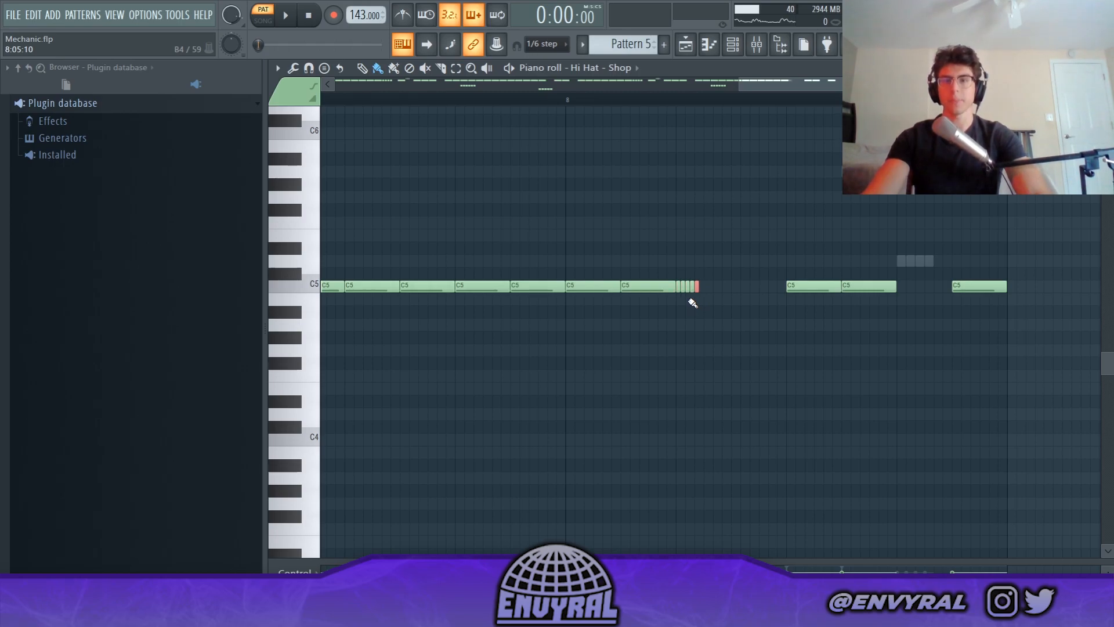
key("ctrl+b")
key("ctrl+b")
key("ctrl+b")
key("ctrl+b")
key("ctrl+b")
key("ctrl+b")
key("ctrl+b")
key("ctrl+b")
key("ctrl+b")
key("ctrl+b")
key("ctrl+b")
key("ctrl+b")
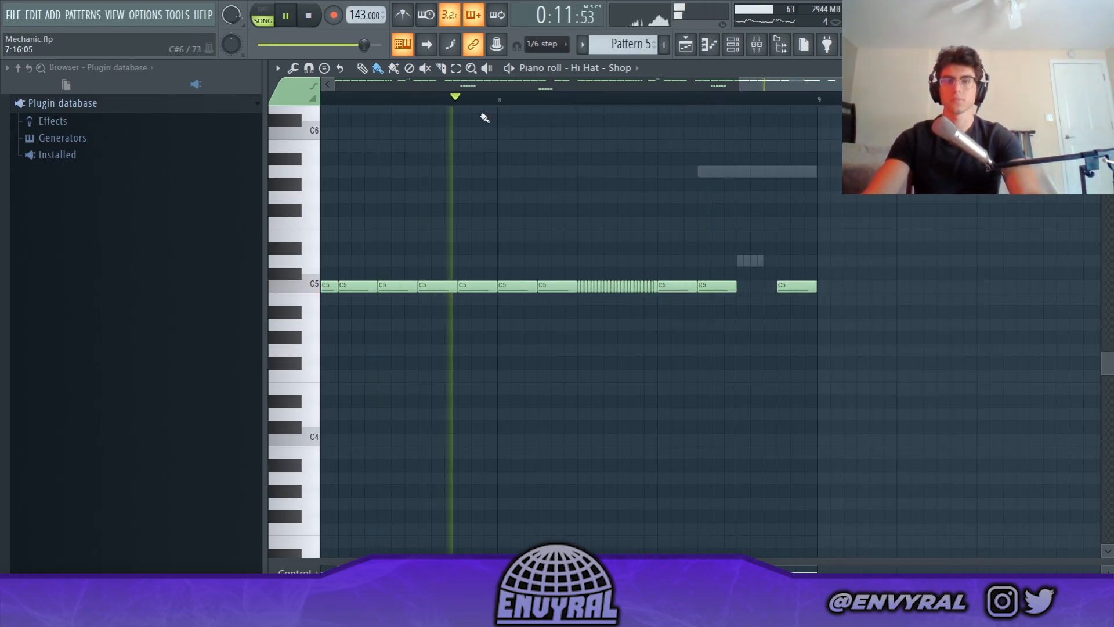
key("space")
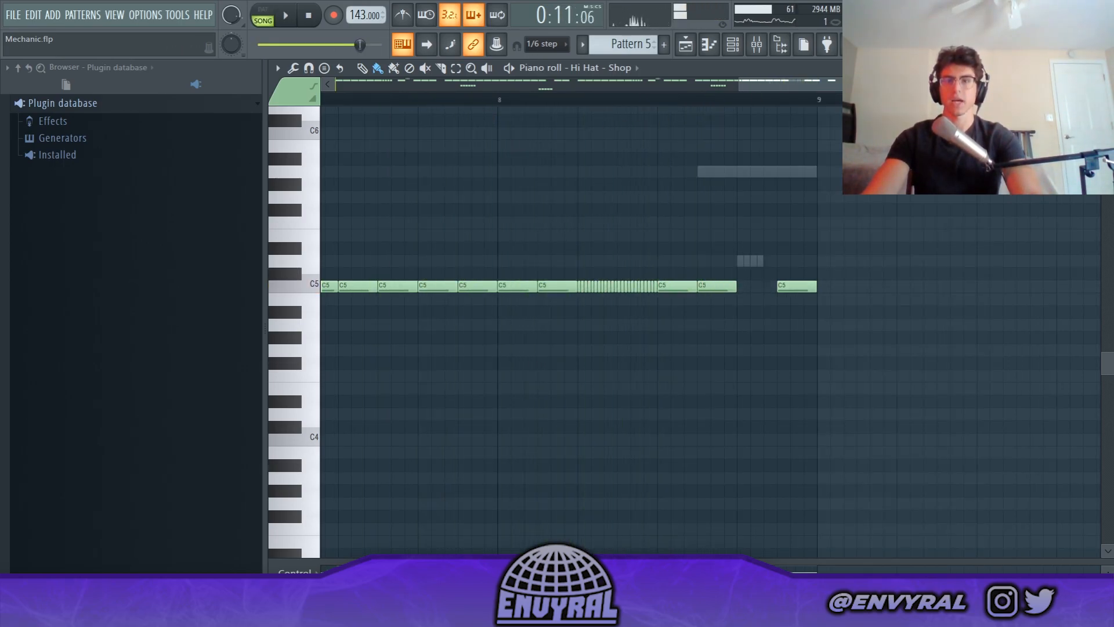
Enlarge the velocity lane, shape the bar 8 roll's velocities into a steep exponential fade towards zero, and level the following hit with the others
left_click_drag(890, 85, 799, 87)
left_click_drag(641, 566, 673, 326)
key("ctrl+z")
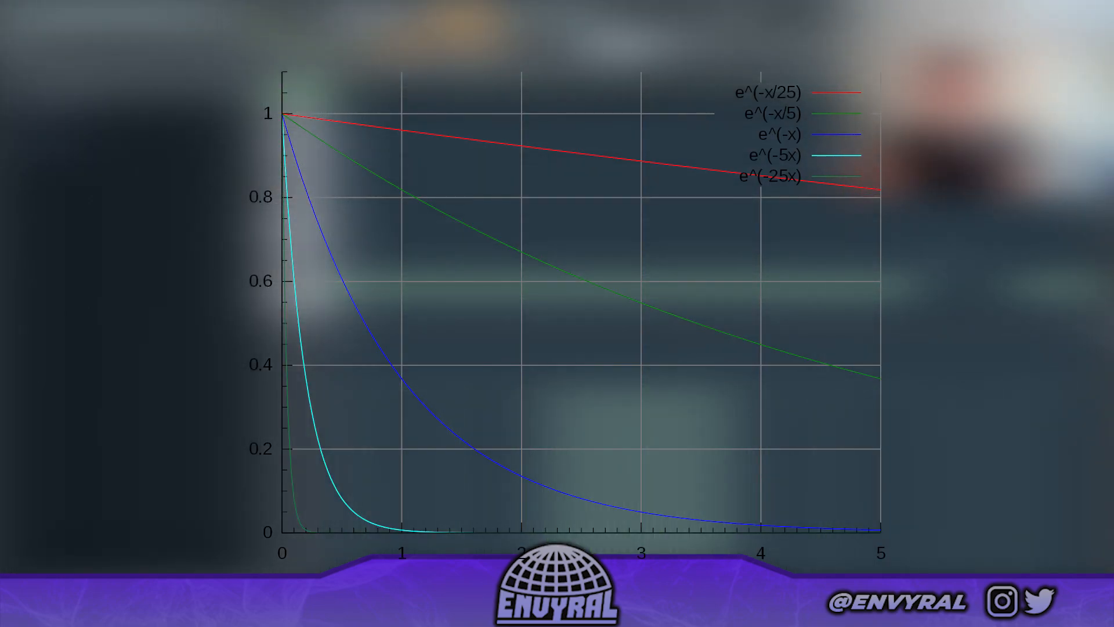
mouse_move(576, 446)
left_mouse_down()
mouse_move(595, 473)
mouse_move(554, 497)
mouse_move(608, 560)
left_mouse_up()
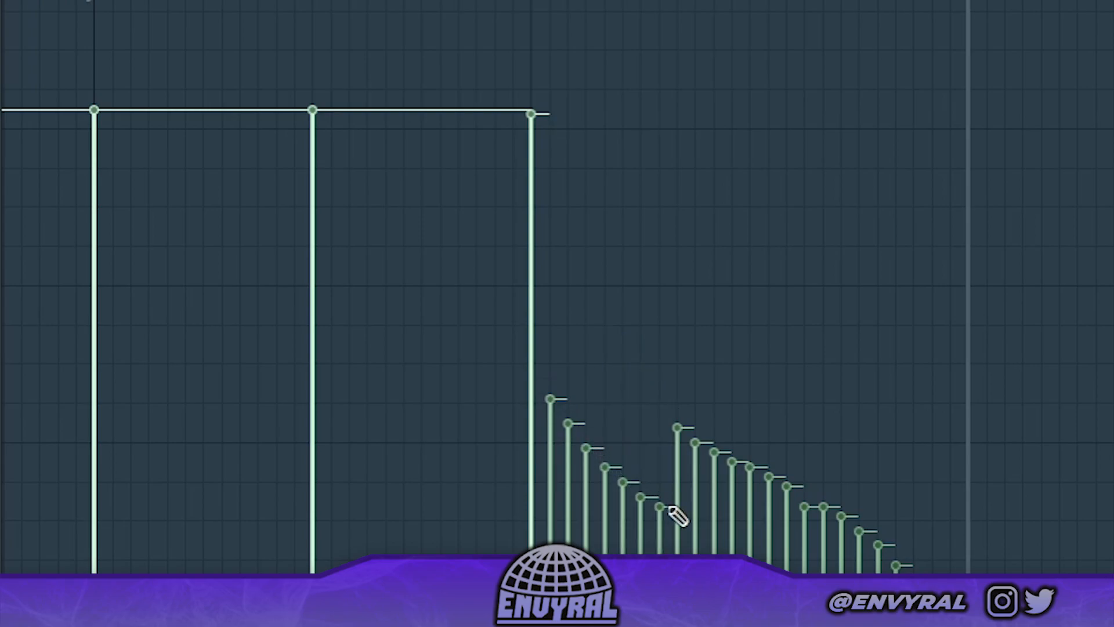
mouse_move(670, 510)
left_mouse_down()
mouse_move(790, 560)
mouse_move(899, 566)
left_mouse_up()
left_click(977, 125)
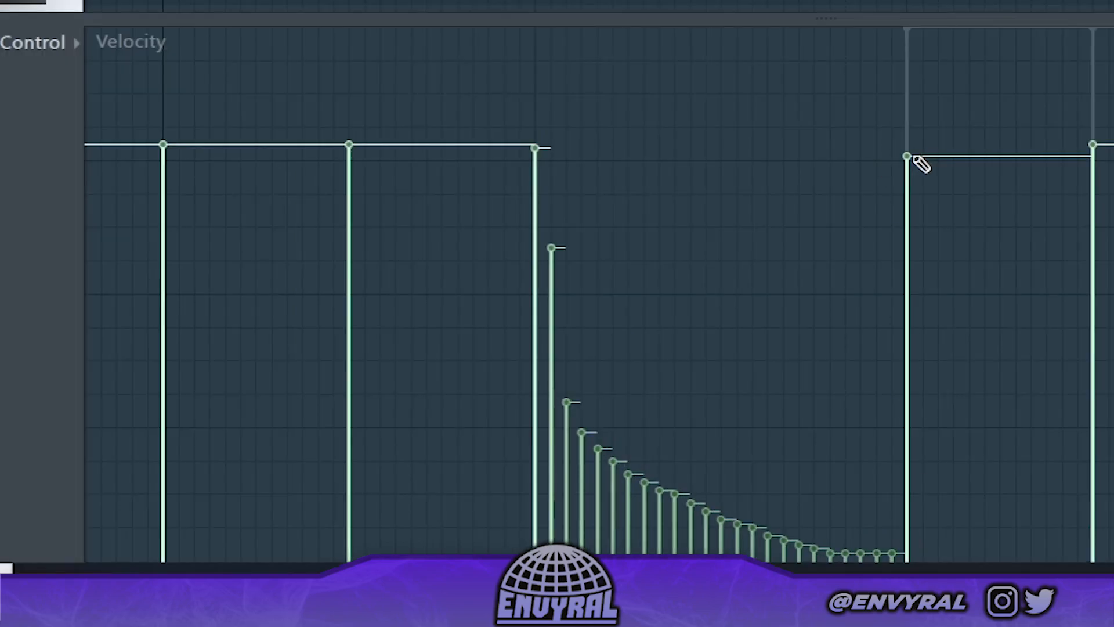
left_click_drag(924, 164, 930, 153)
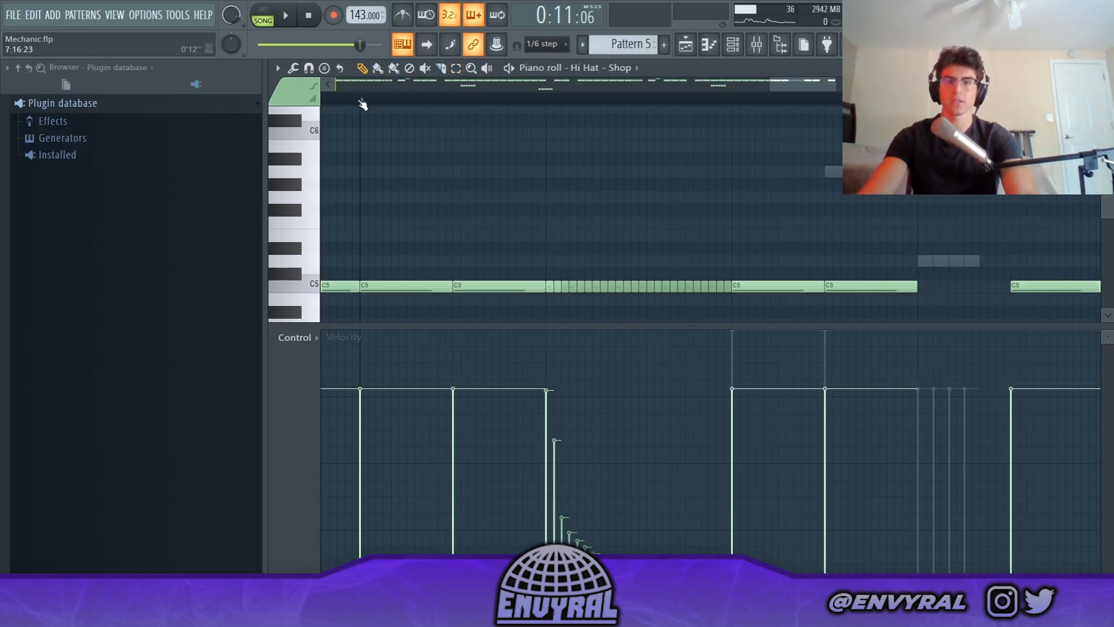
Play the fading C5 roll in song mode from the start of bar 8 and inspect its velocities up close
key("space")
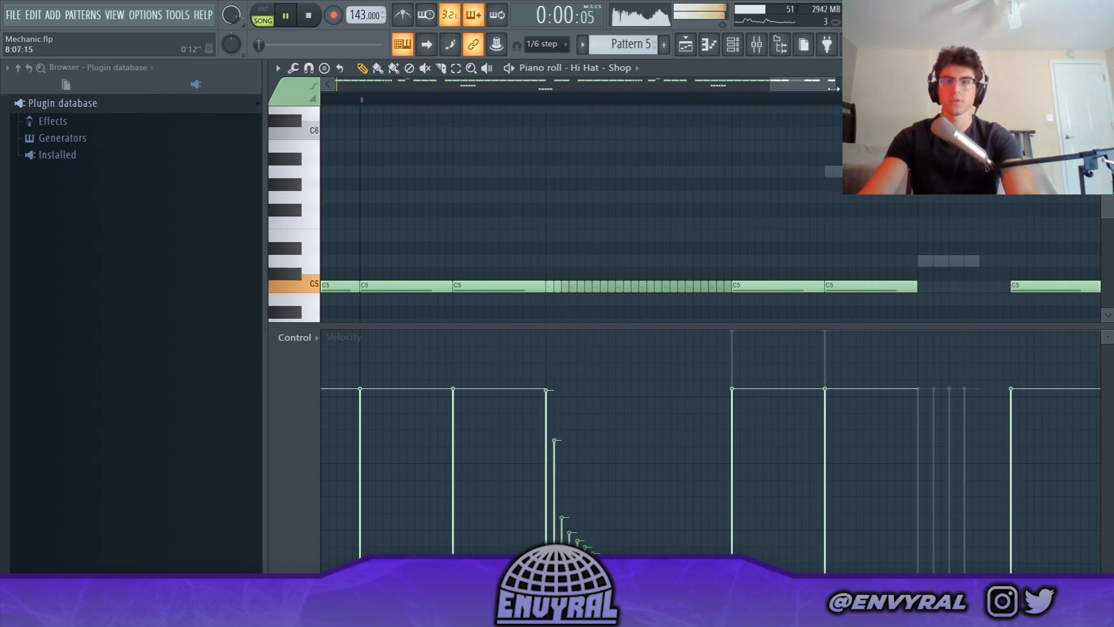
key("space")
left_click_drag(833, 88, 964, 88)
left_click_drag(769, 87, 583, 89)
scroll(703, 140, "down", 2)
left_click(704, 101)
key("space")
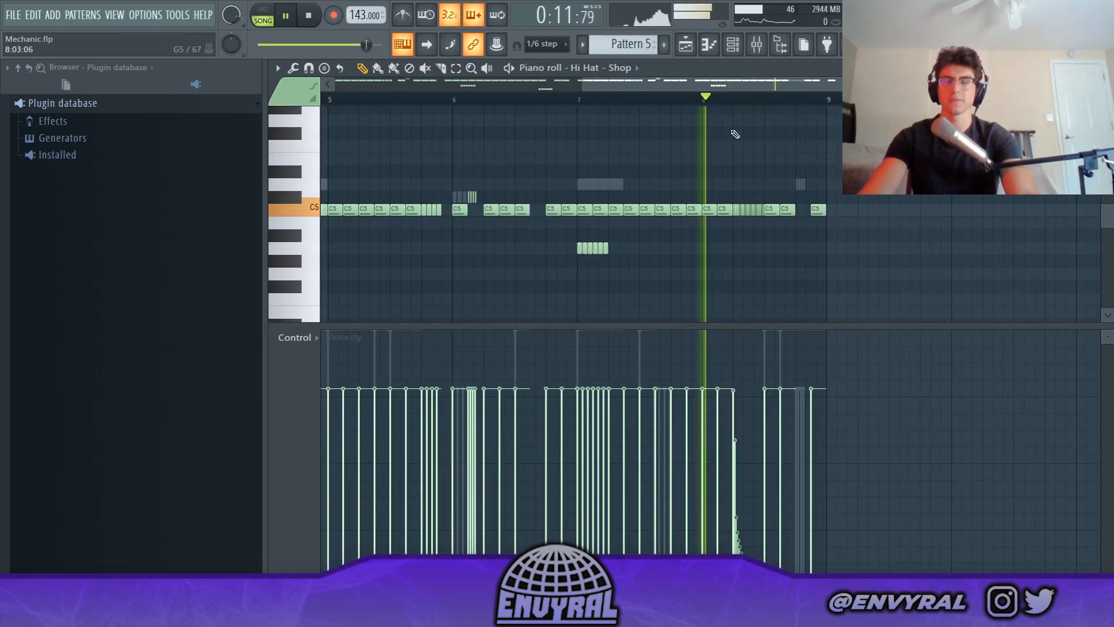
key("space")
scroll(706, 102, "up", 2)
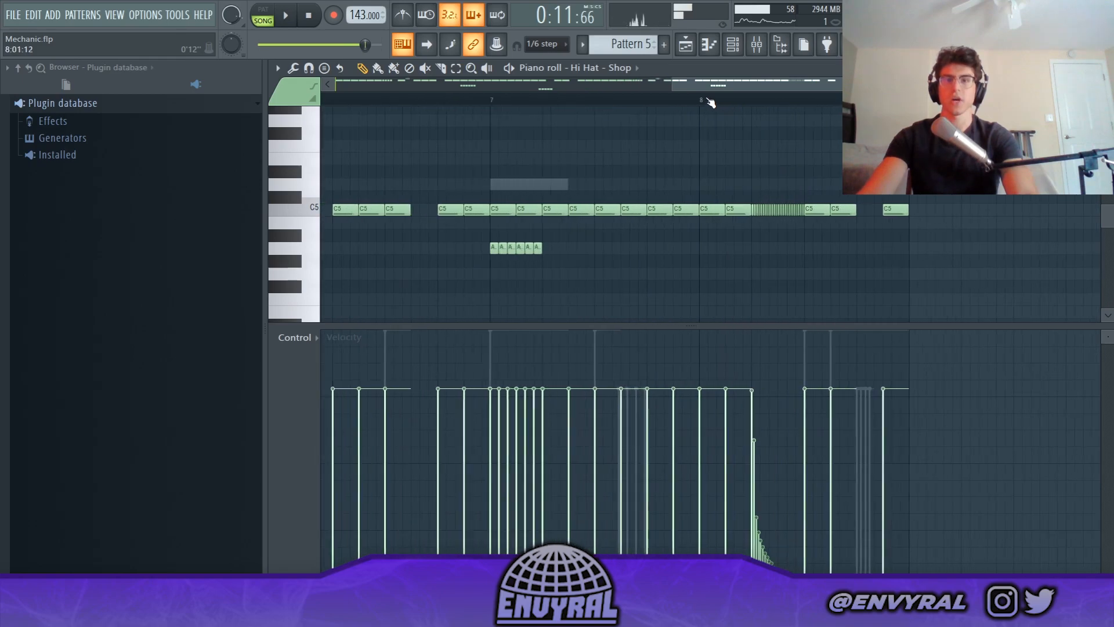
scroll(708, 101, "up", 1)
left_click_drag(747, 85, 768, 87)
scroll(590, 108, "up", 2)
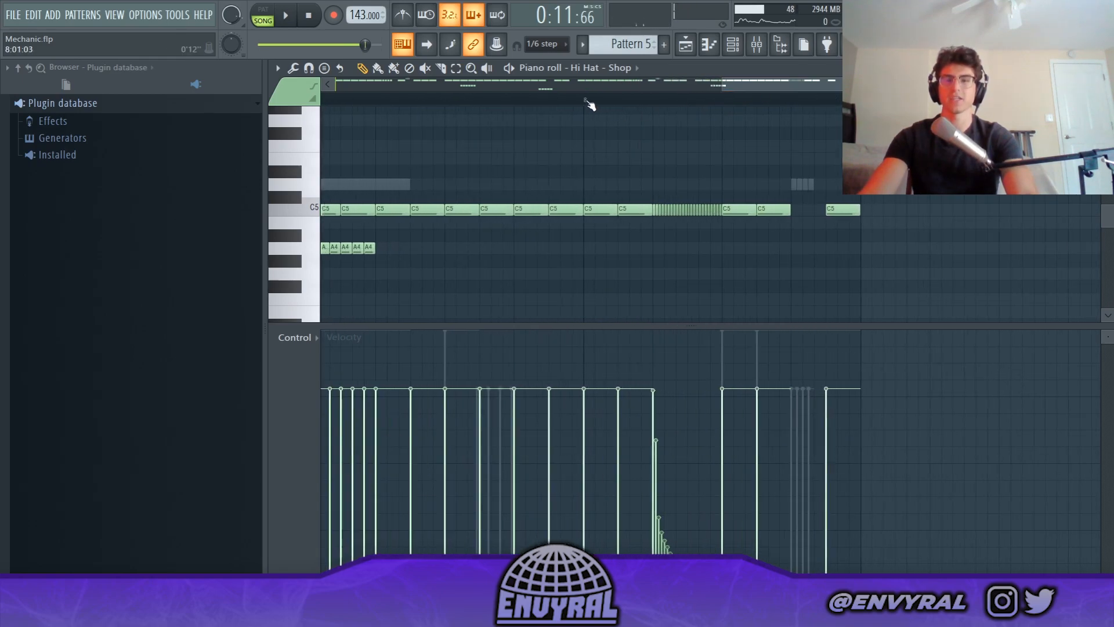